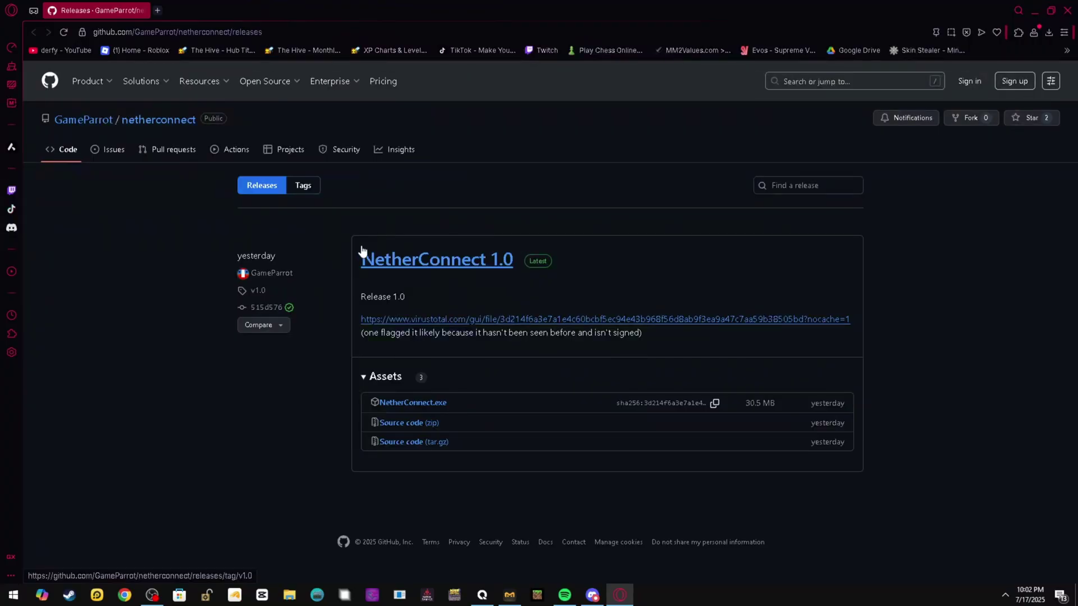
{"action": "left_click_drag", "start_coordinate": [361, 254], "coordinate": [515, 264]}
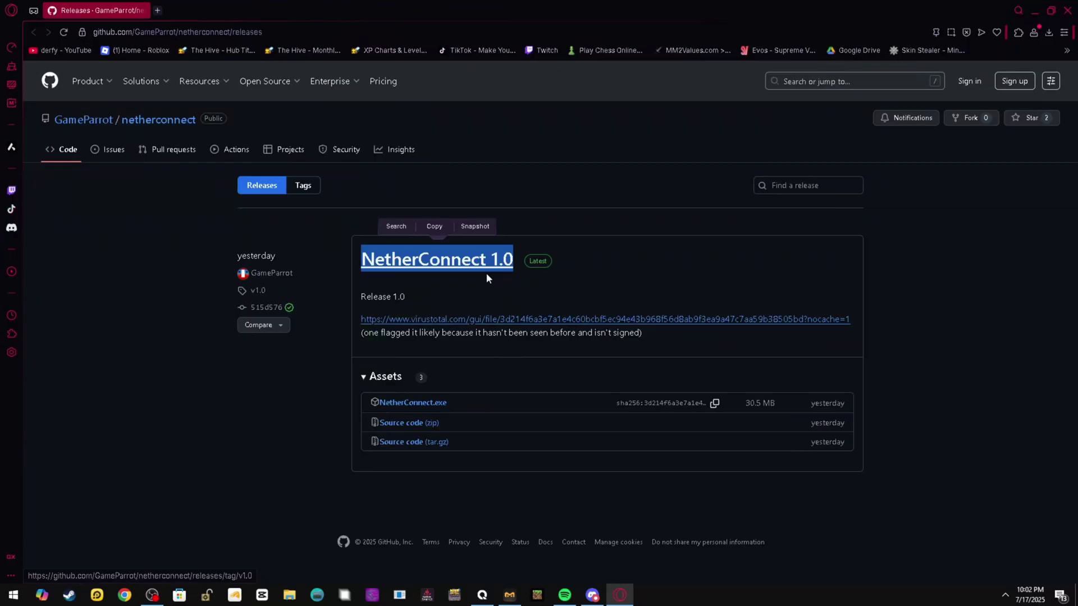
{"action": "left_click", "coordinate": [473, 279]}
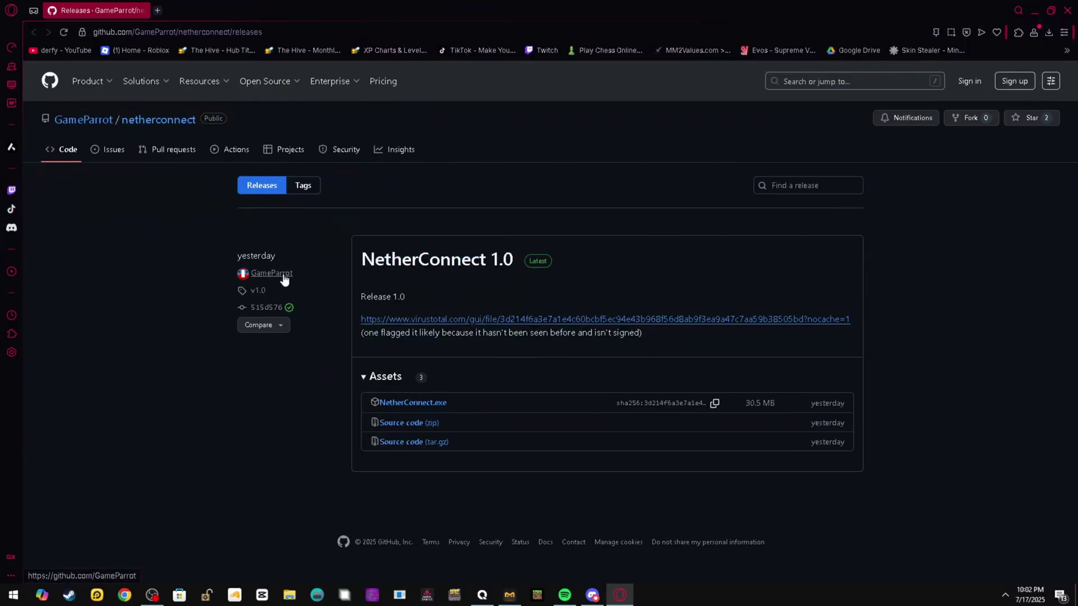
{"action": "mouse_move", "coordinate": [274, 274]}
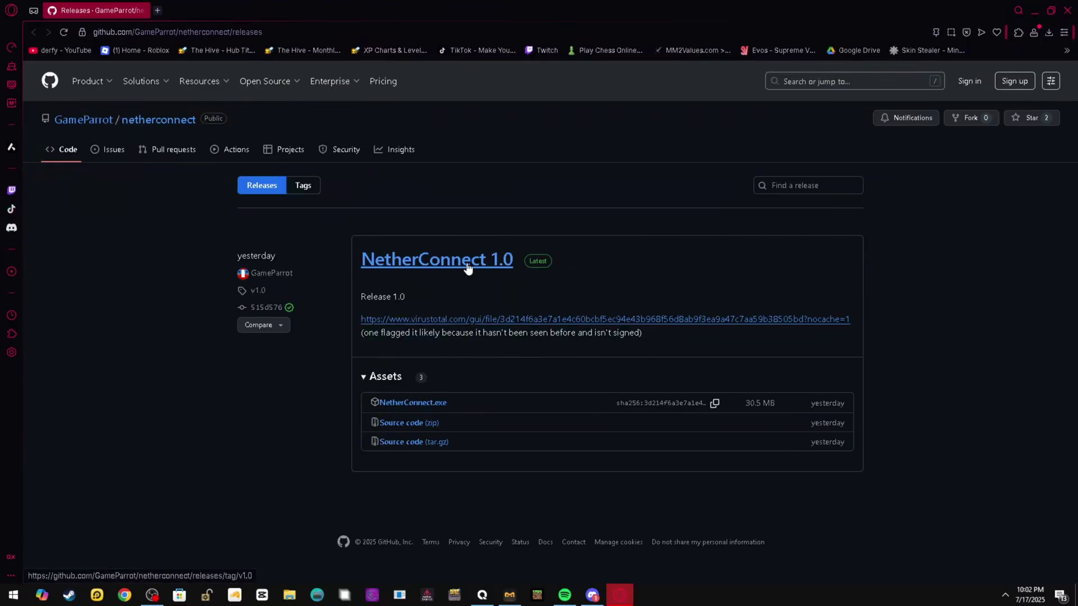
Download NetherConnect.exe from the release assets into the Downloads folder and move the file to the desktop
{"action": "left_click", "coordinate": [414, 403]}
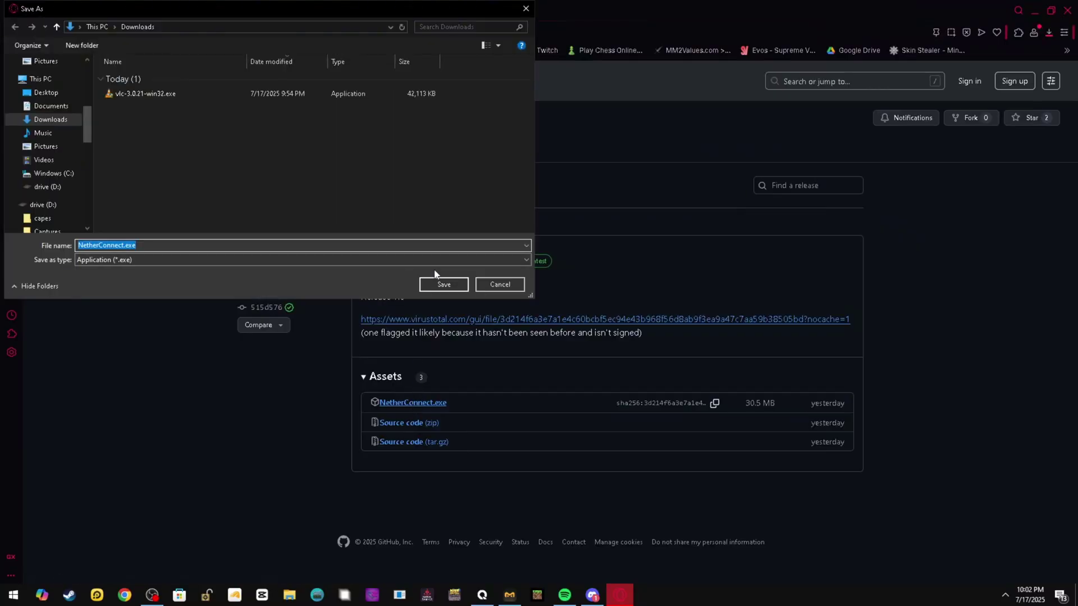
{"action": "left_click", "coordinate": [443, 287]}
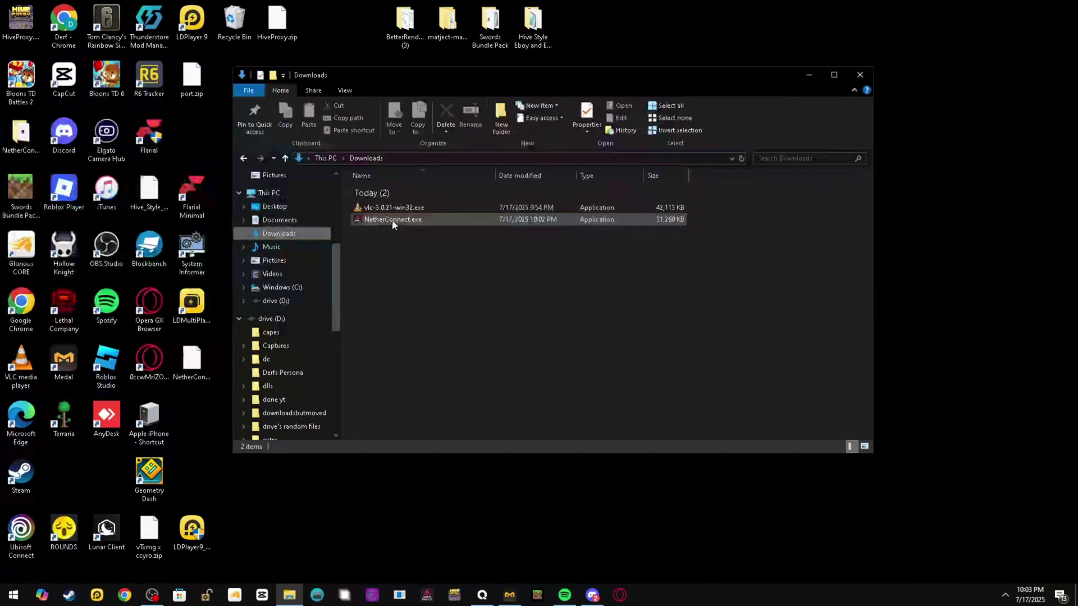
{"action": "left_click_drag", "start_coordinate": [393, 221], "coordinate": [228, 57]}
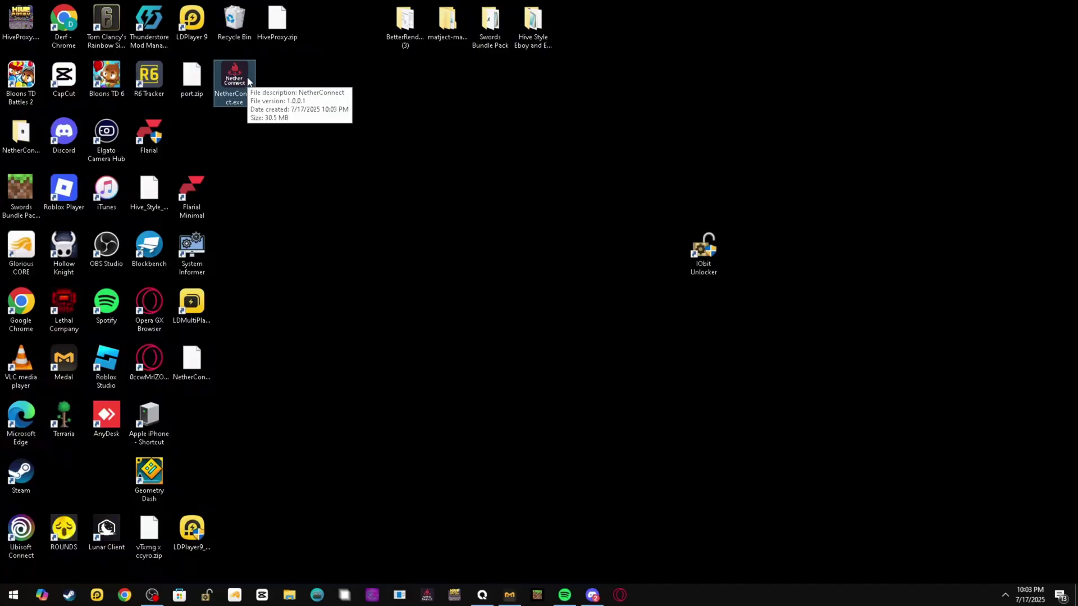
Launch NetherConnect.exe from the desktop and allow it to run despite the SmartScreen block
{"action": "double_click", "coordinate": [249, 82]}
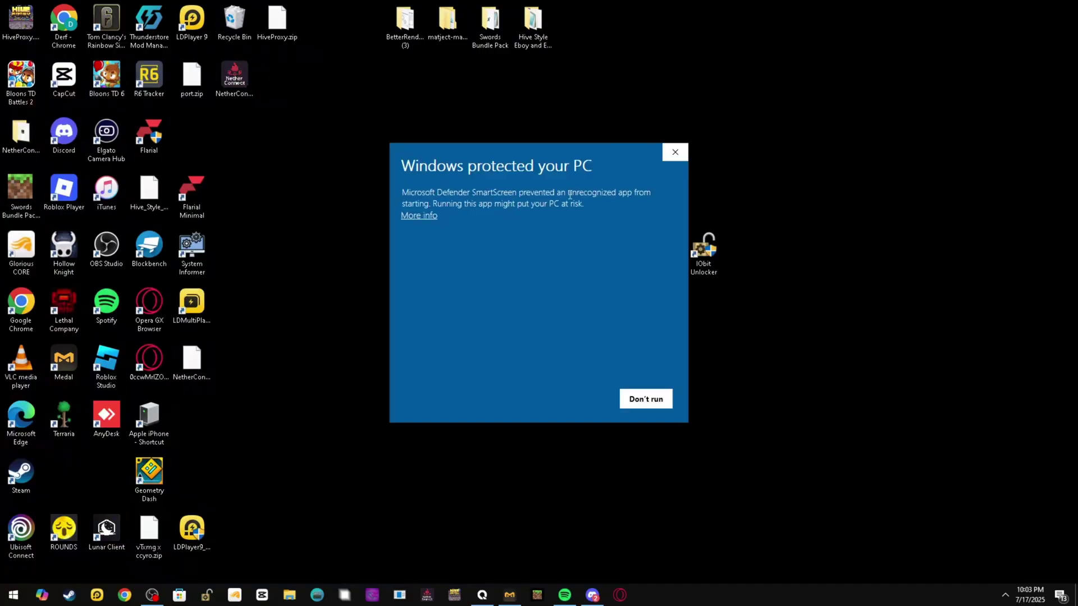
{"action": "left_click_drag", "start_coordinate": [591, 157], "coordinate": [567, 163]}
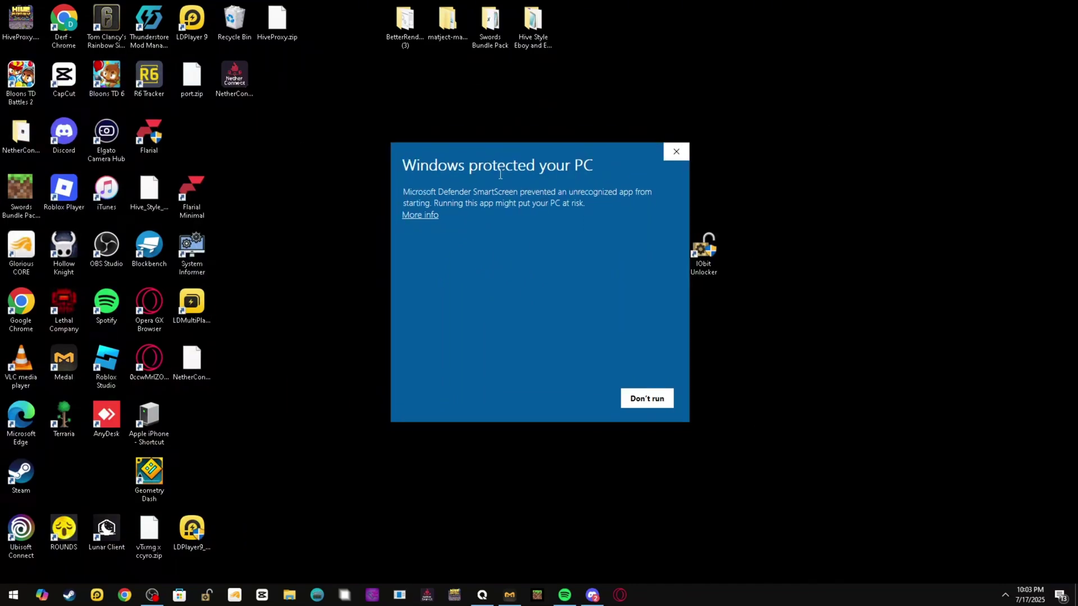
{"action": "left_click", "coordinate": [418, 215]}
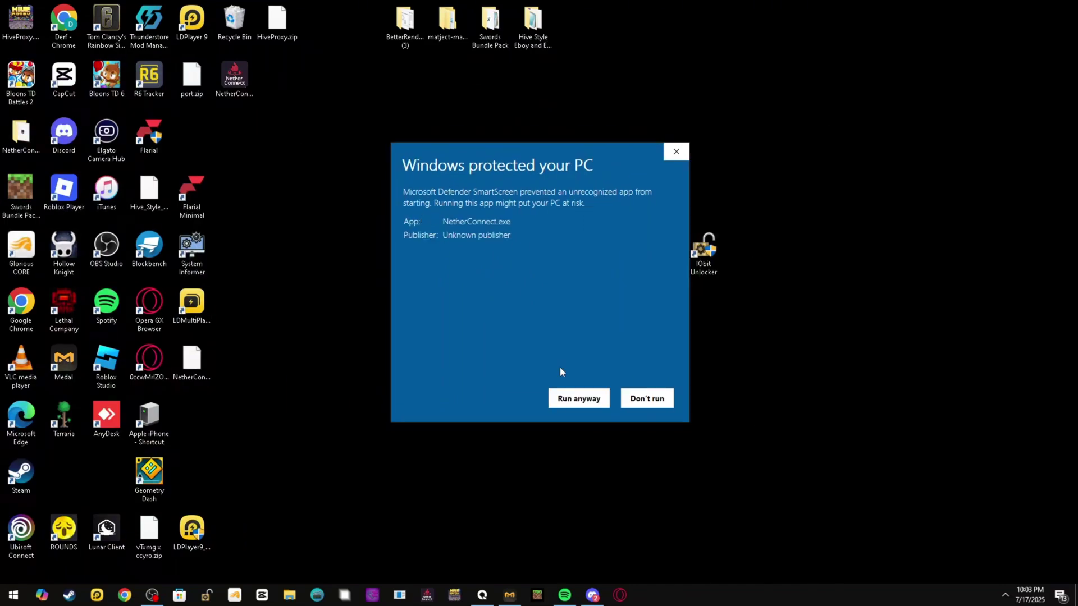
{"action": "left_click", "coordinate": [595, 399]}
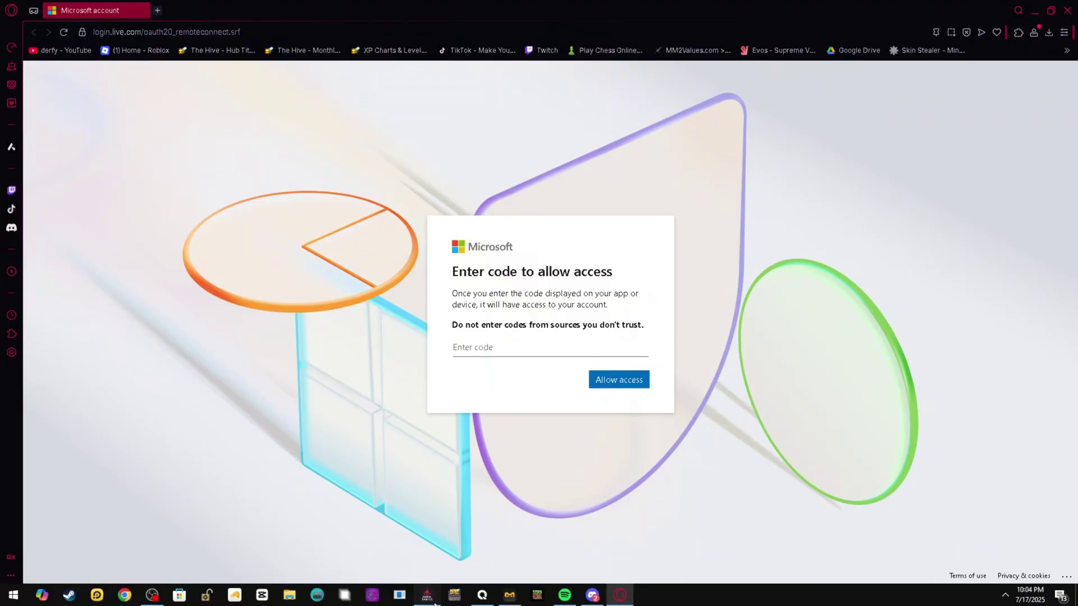
Authorize the Microsoft login with the access code shown in NetherConnect, and close the browser
{"action": "left_click", "coordinate": [428, 594]}
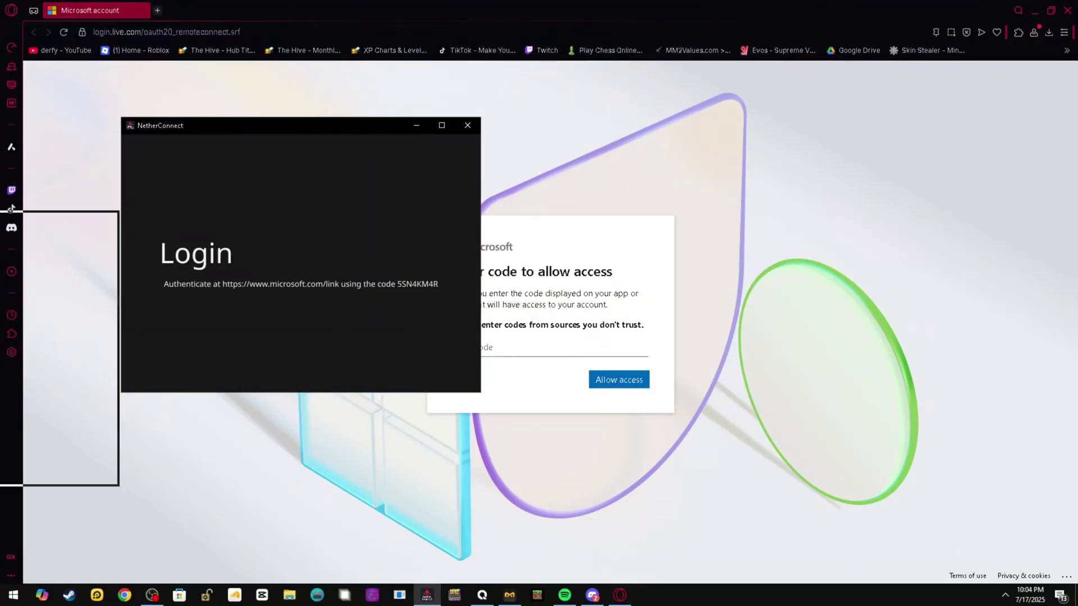
{"action": "left_click", "coordinate": [517, 351]}
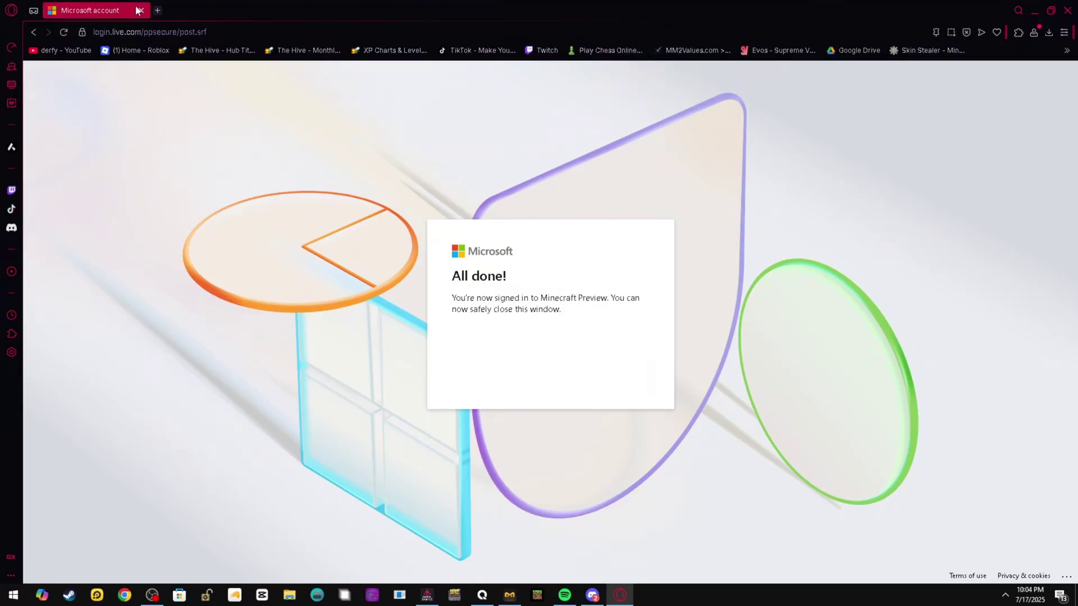
{"action": "left_click", "coordinate": [141, 10]}
{"action": "left_click", "coordinate": [1068, 10]}
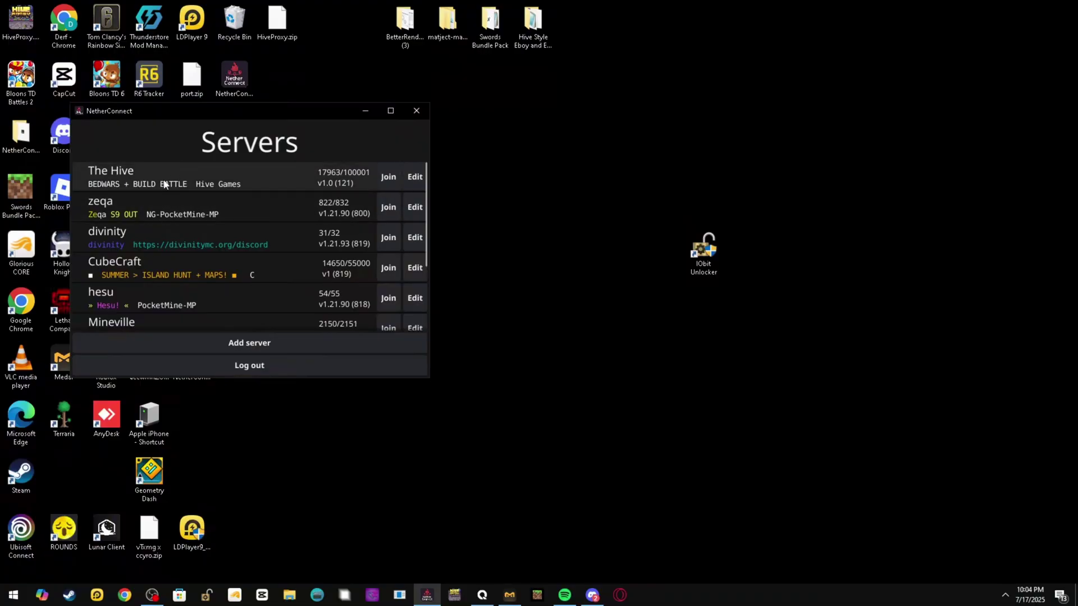
Look through the server list and the Add server form's fields without adding a server
{"action": "scroll", "coordinate": [144, 225], "scroll_direction": "down", "scroll_amount": 3}
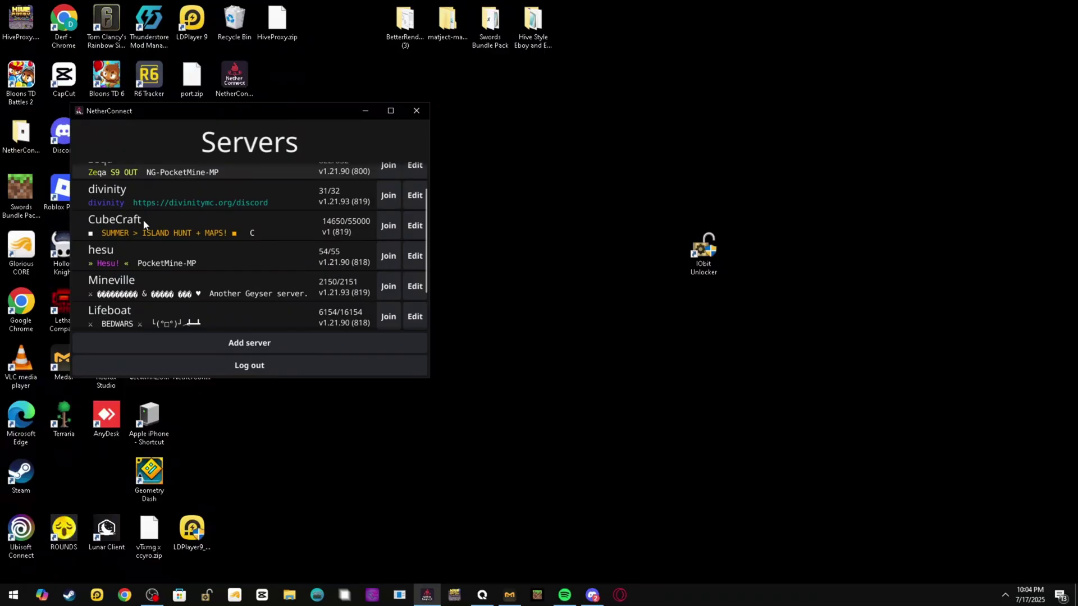
{"action": "scroll", "coordinate": [214, 253], "scroll_direction": "up", "scroll_amount": 3}
{"action": "scroll", "coordinate": [214, 253], "scroll_direction": "up", "scroll_amount": 1}
{"action": "left_click", "coordinate": [233, 344]}
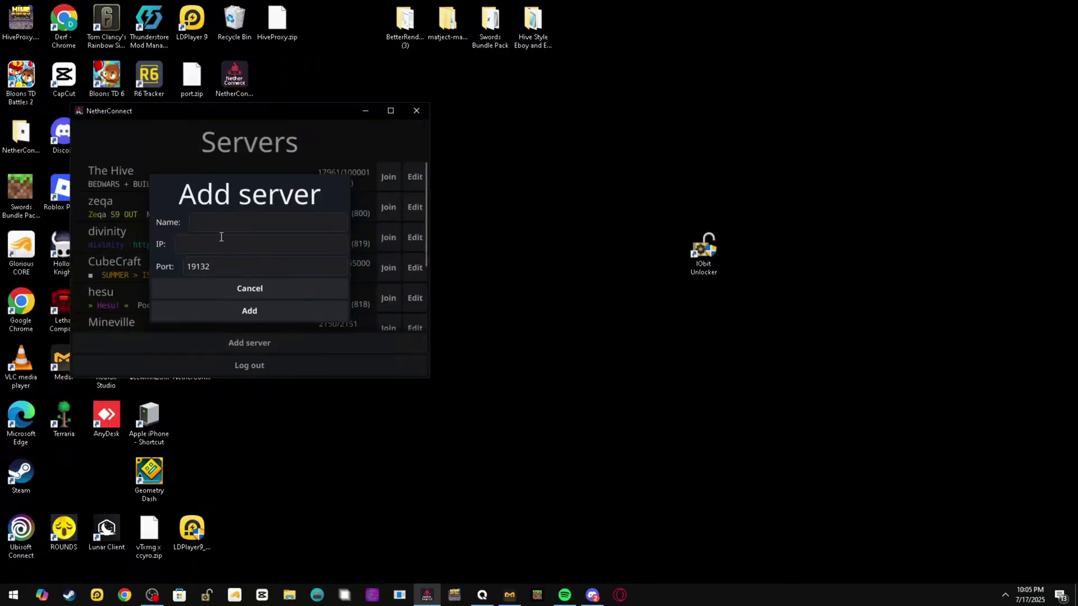
{"action": "left_click", "coordinate": [212, 223]}
{"action": "left_click", "coordinate": [278, 293]}
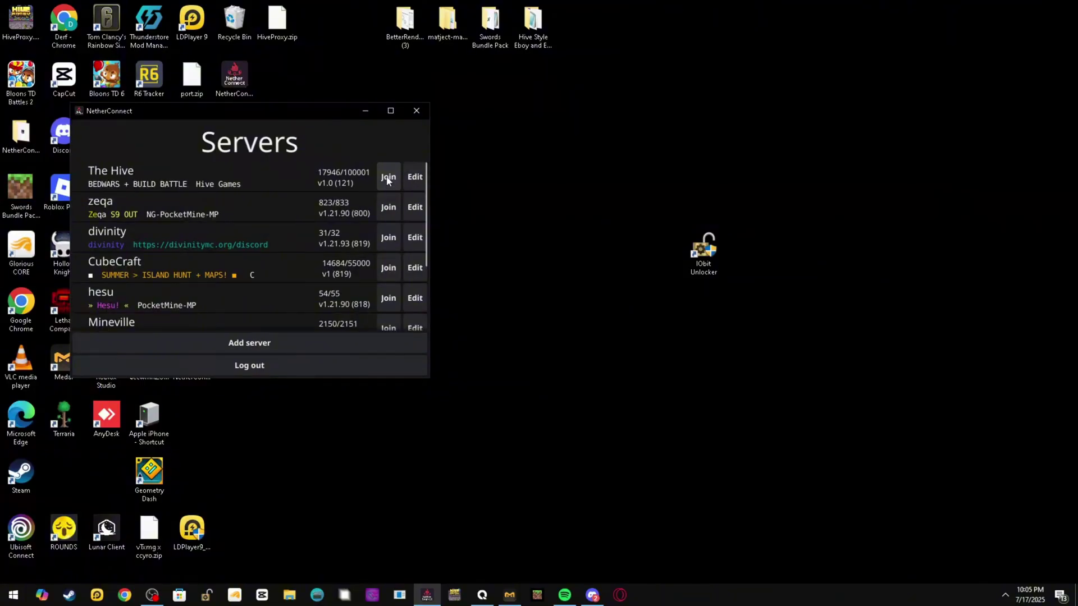
Join The Hive and divinity from the NetherConnect server list
{"action": "left_click", "coordinate": [387, 178]}
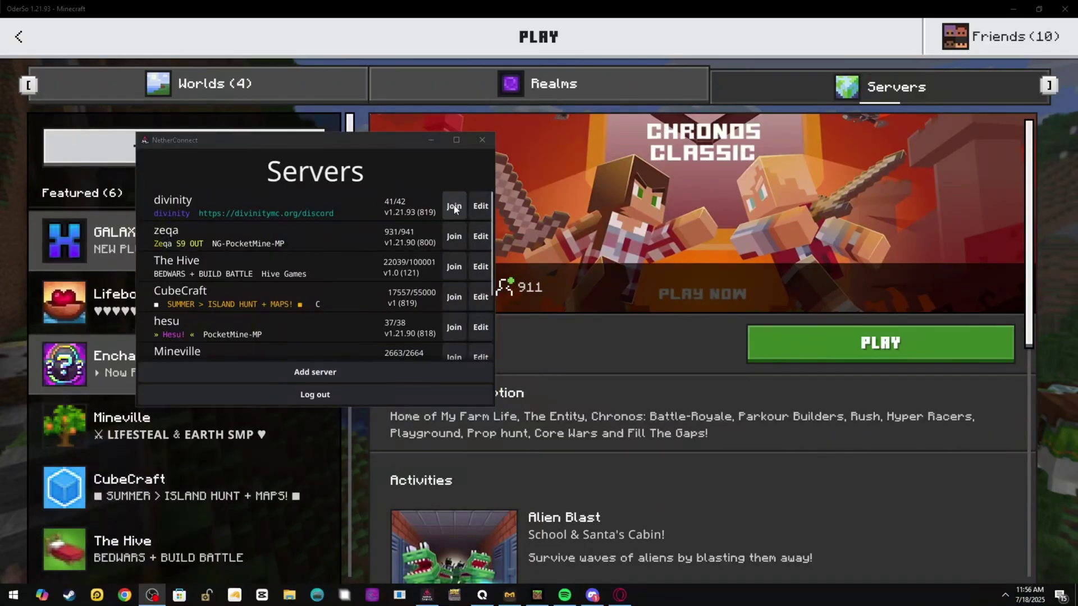
{"action": "left_click", "coordinate": [454, 208]}
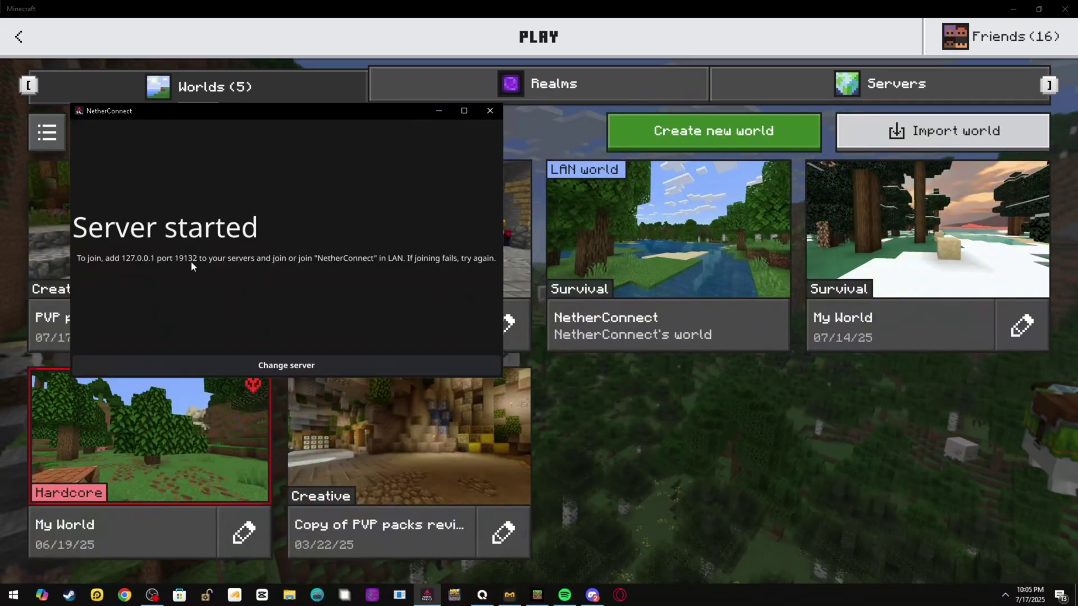
{"action": "left_click", "coordinate": [896, 84]}
{"action": "scroll", "coordinate": [244, 288], "scroll_direction": "down", "scroll_amount": 10}
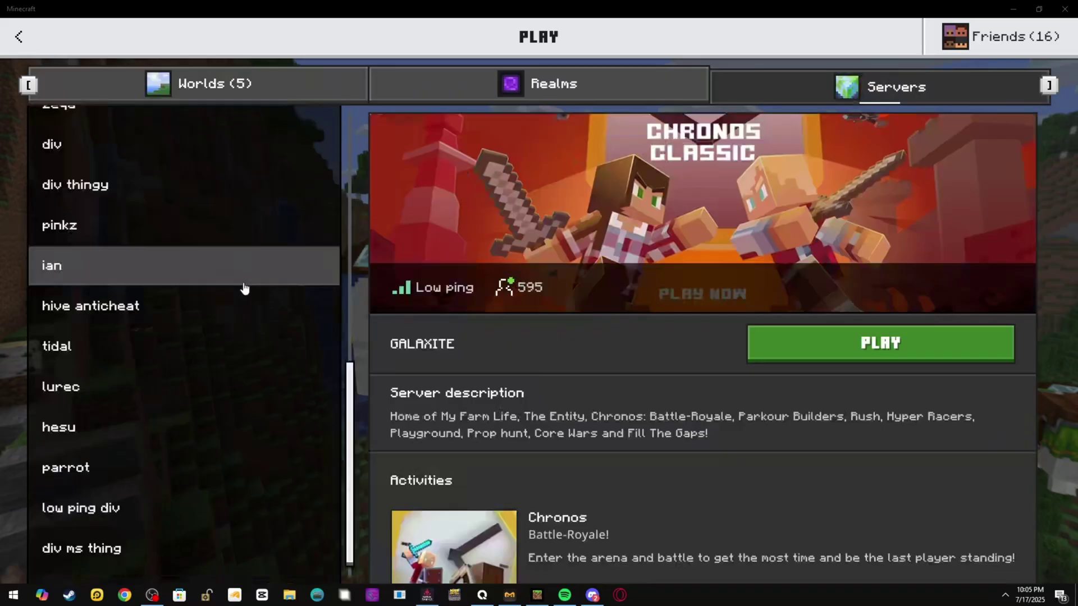
{"action": "left_click", "coordinate": [229, 286]}
{"action": "left_click", "coordinate": [955, 255]}
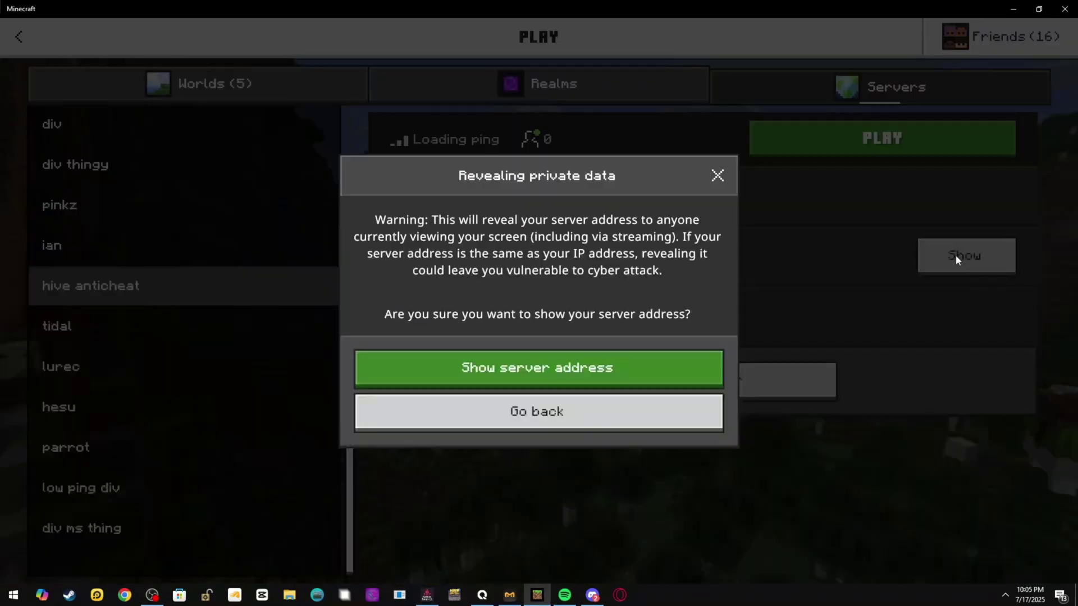
{"action": "left_click", "coordinate": [583, 369]}
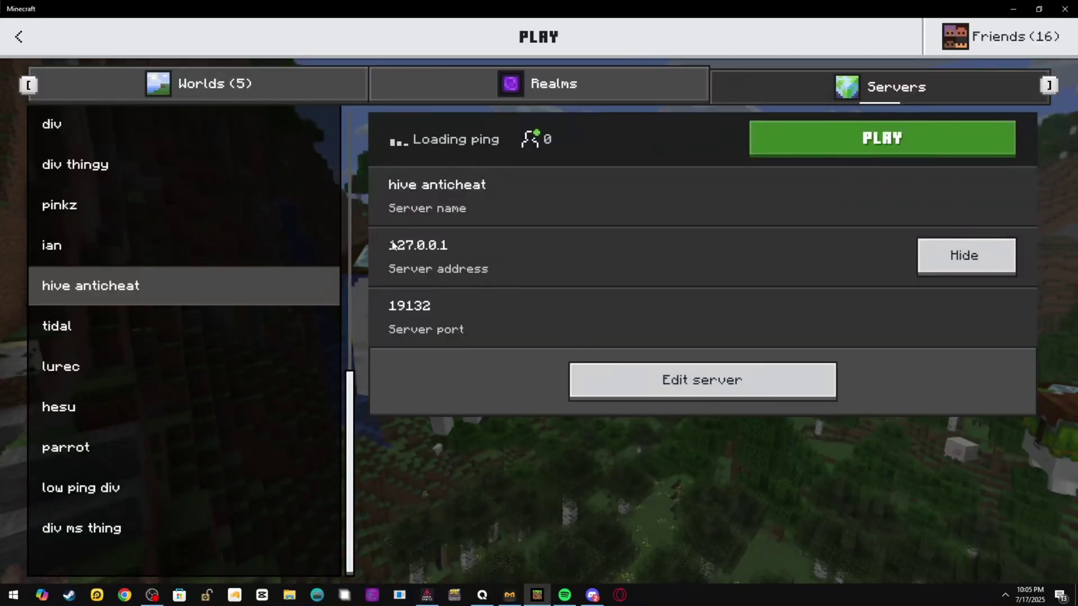
{"action": "scroll", "coordinate": [297, 298], "scroll_direction": "up", "scroll_amount": 5}
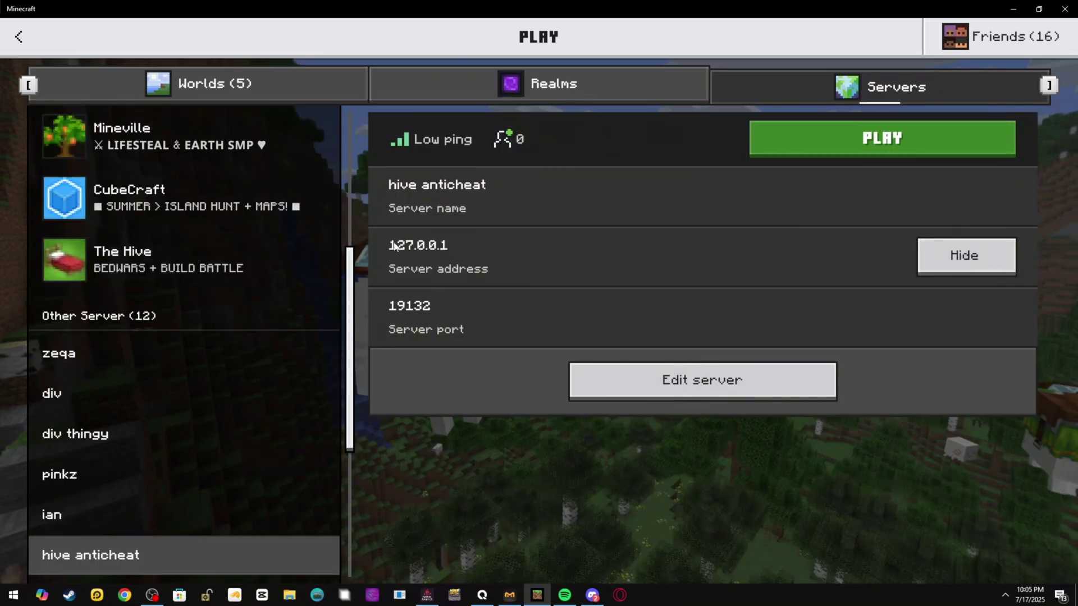
{"action": "left_click", "coordinate": [827, 142]}
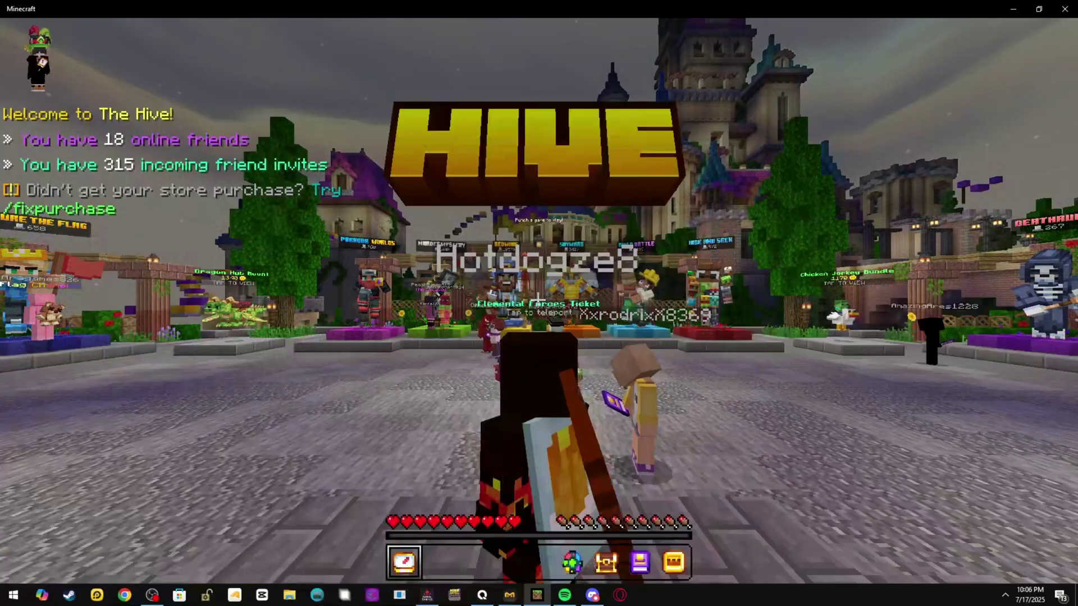
Walk around The Hive lobby and switch between camera perspectives to check how the connection plays
{"action": "key", "text": "s"}
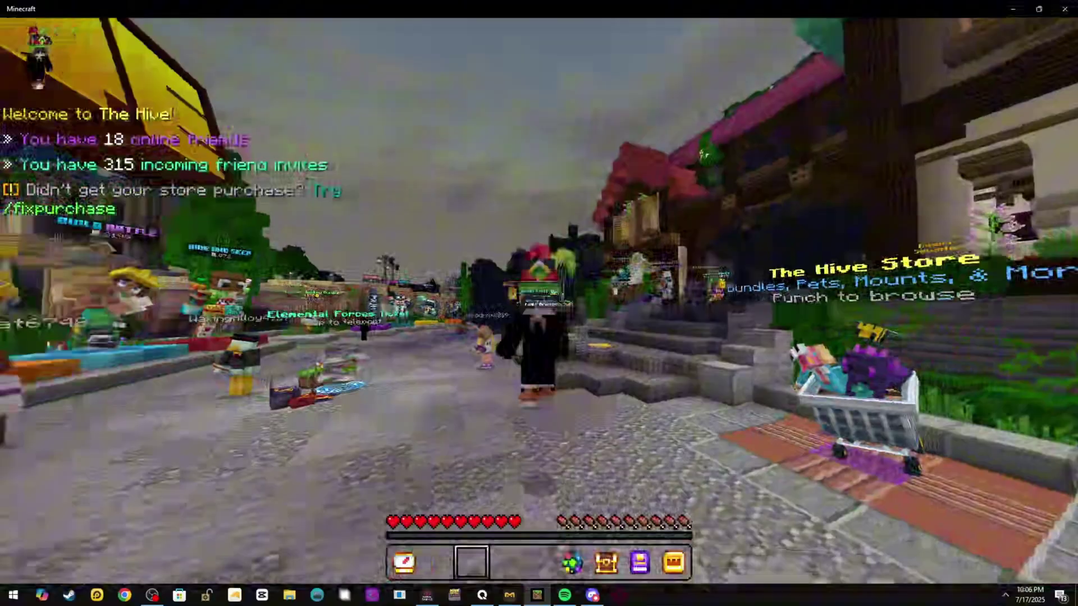
{"action": "key", "text": "w"}
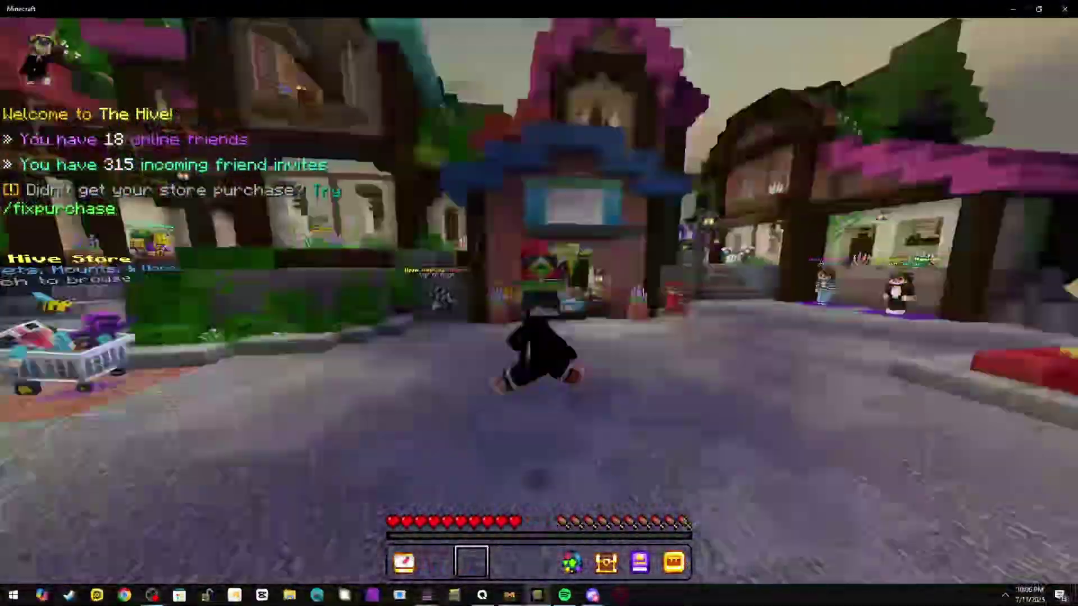
{"action": "key", "text": "w"}
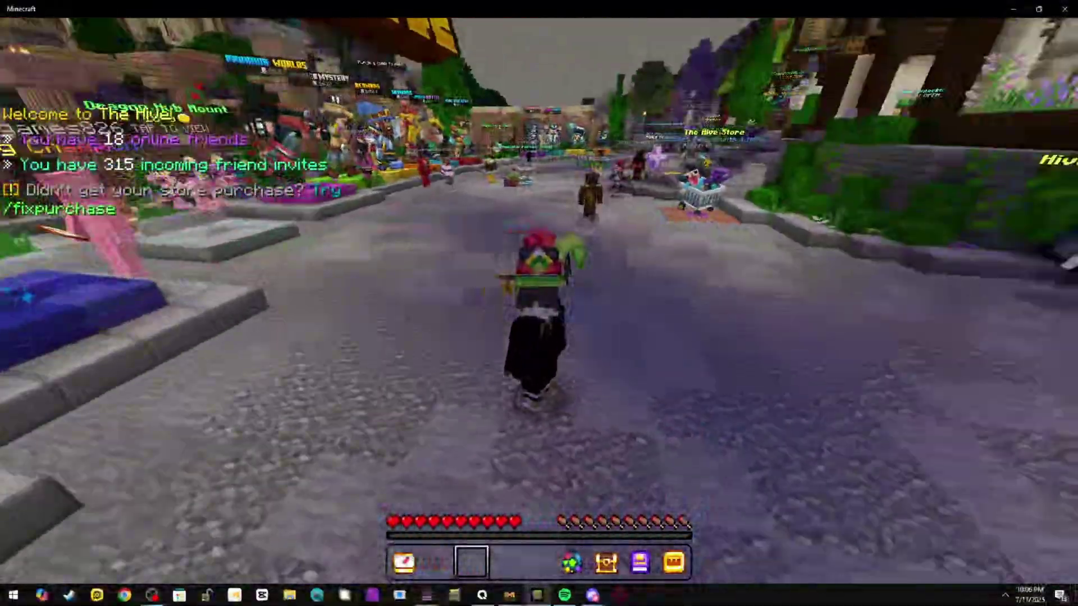
{"action": "key", "text": "space"}
{"action": "key", "text": "w"}
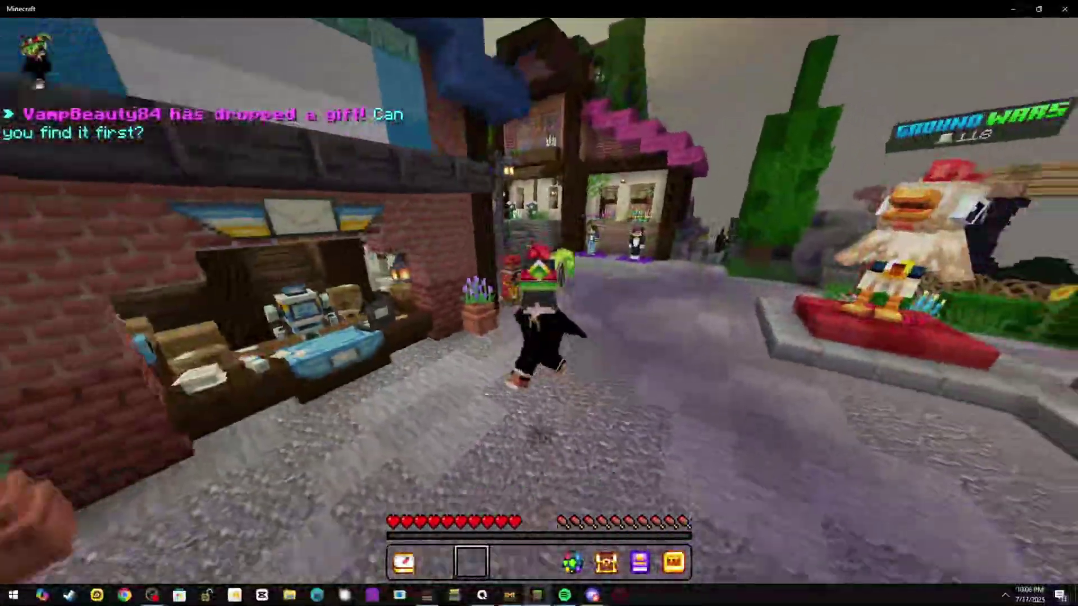
{"action": "key", "text": "s"}
{"action": "key", "text": "w"}
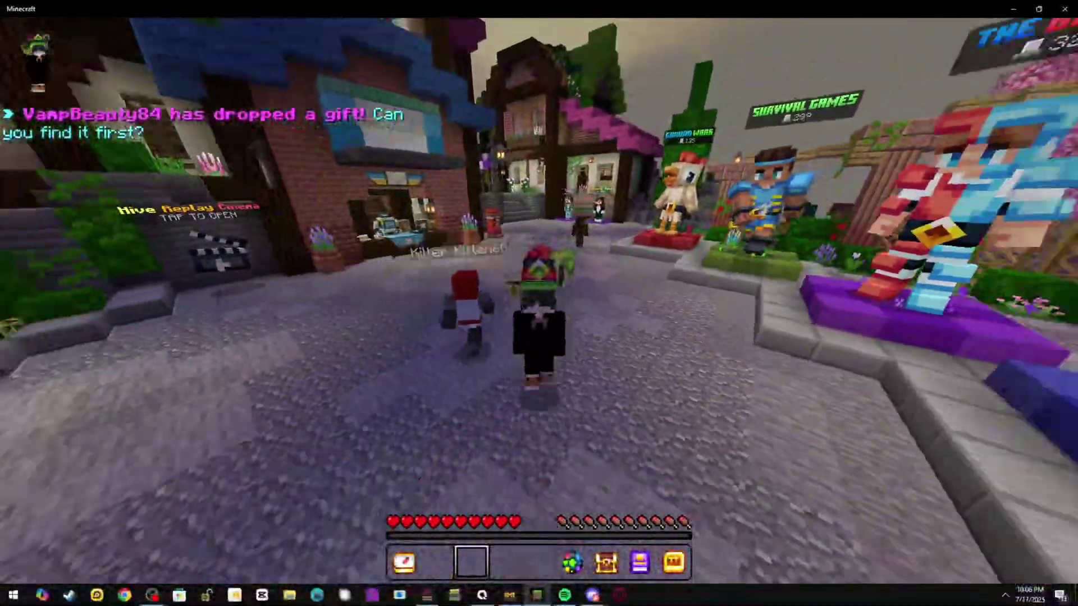
{"action": "key", "text": "F5"}
{"action": "key", "text": "w"}
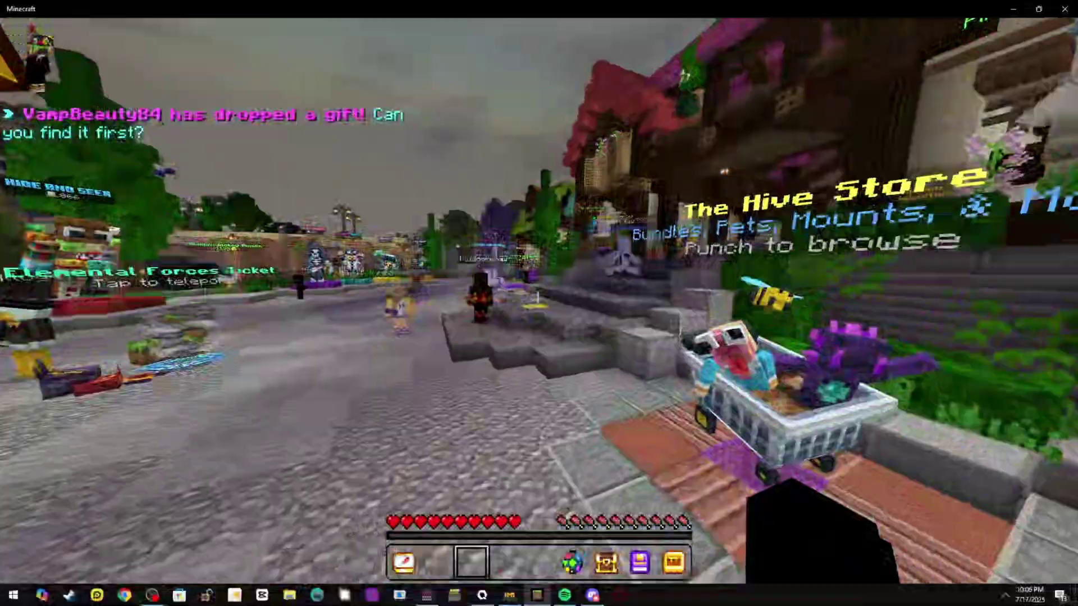
{"action": "key", "text": "F5"}
{"action": "key", "text": "w"}
{"action": "key", "text": "F5"}
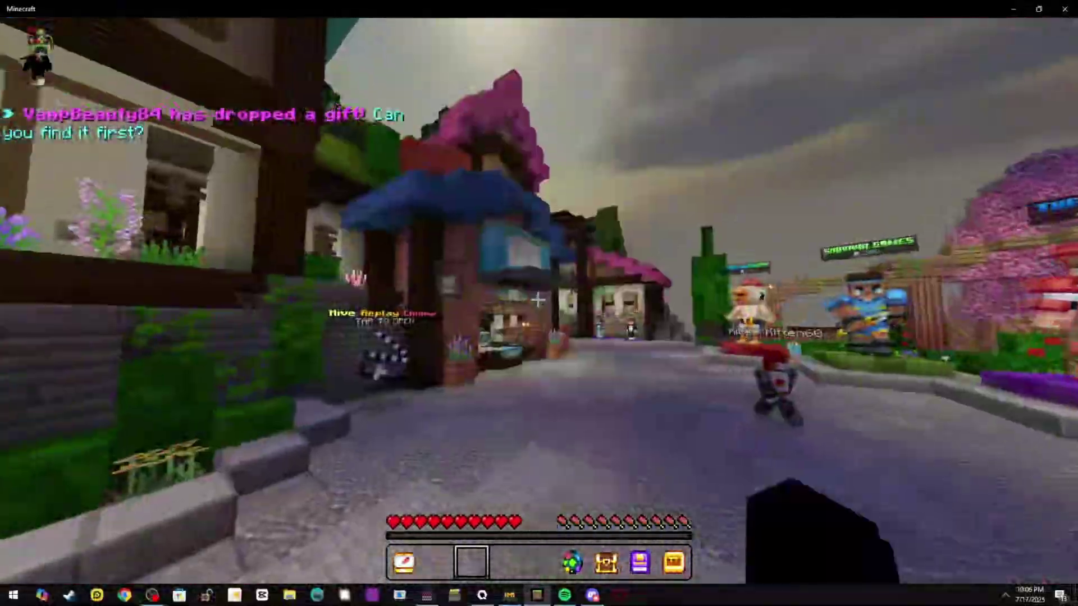
{"action": "key", "text": "F5"}
{"action": "key", "text": "s"}
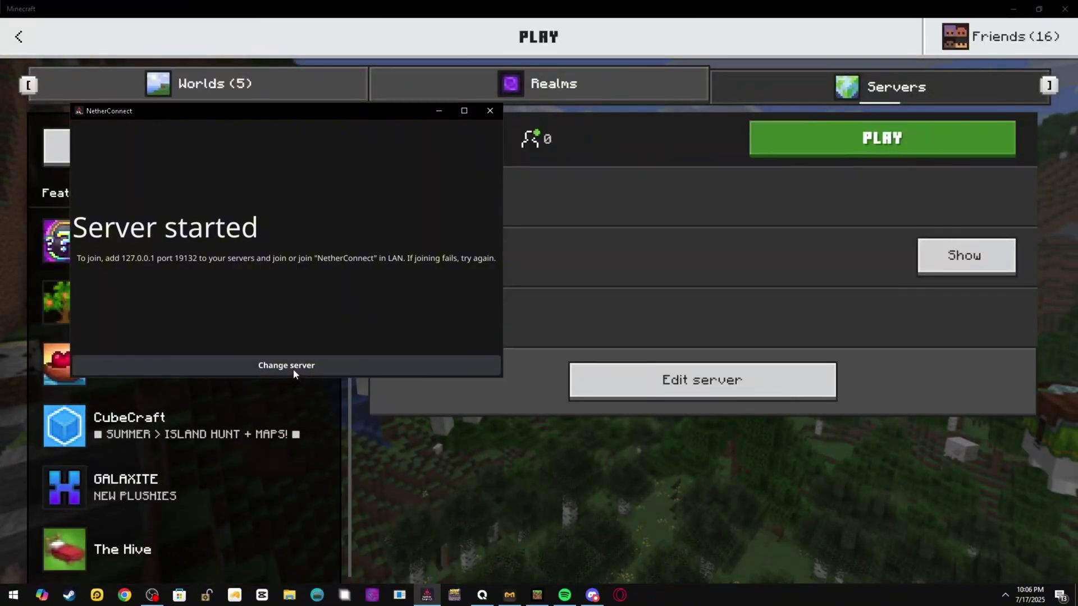
Change the NetherConnect server to zeqa
{"action": "left_click", "coordinate": [277, 365]}
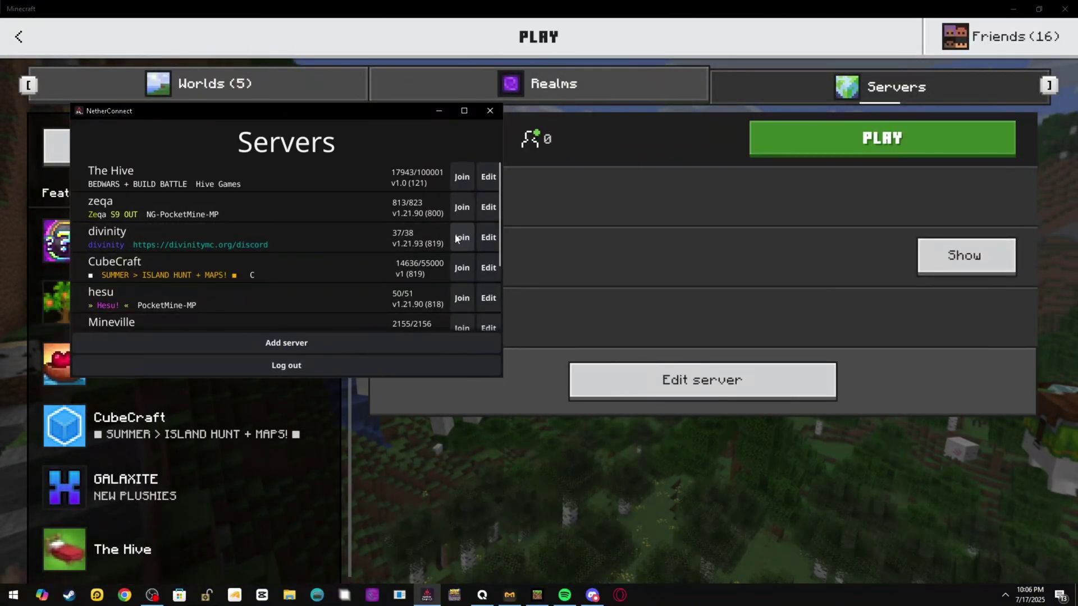
{"action": "left_click", "coordinate": [462, 208]}
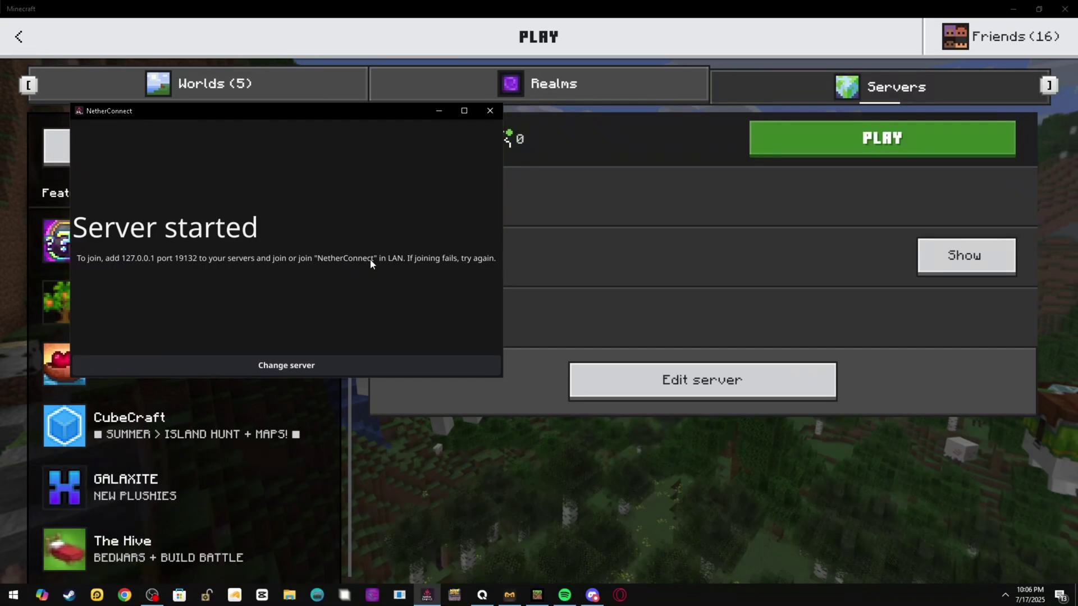
Join the NetherConnect LAN world from Minecraft's worlds list
{"action": "left_click", "coordinate": [554, 148]}
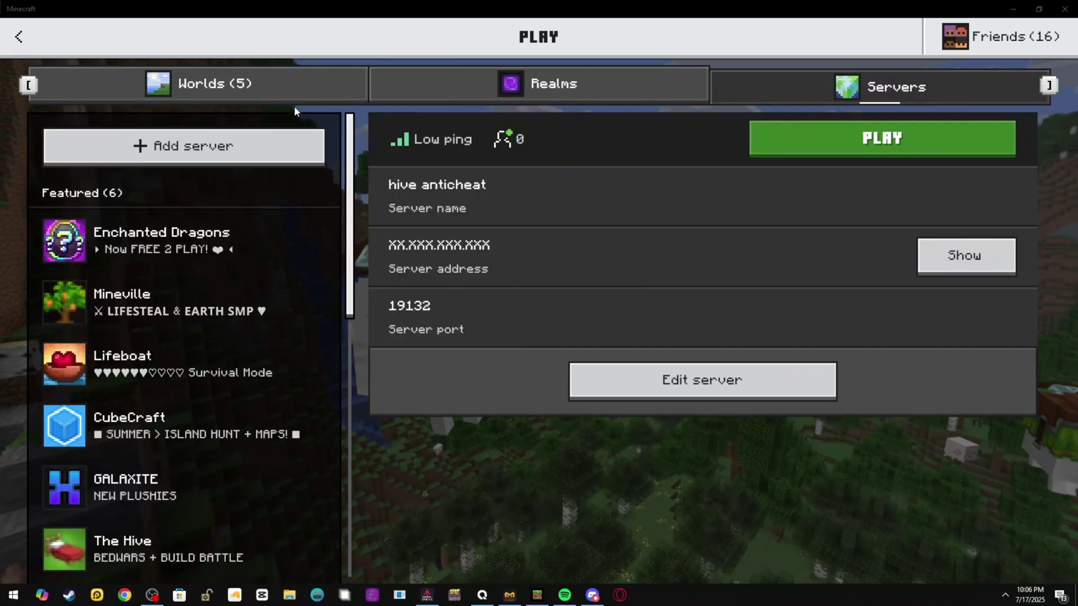
{"action": "left_click", "coordinate": [337, 87]}
{"action": "left_click", "coordinate": [652, 247]}
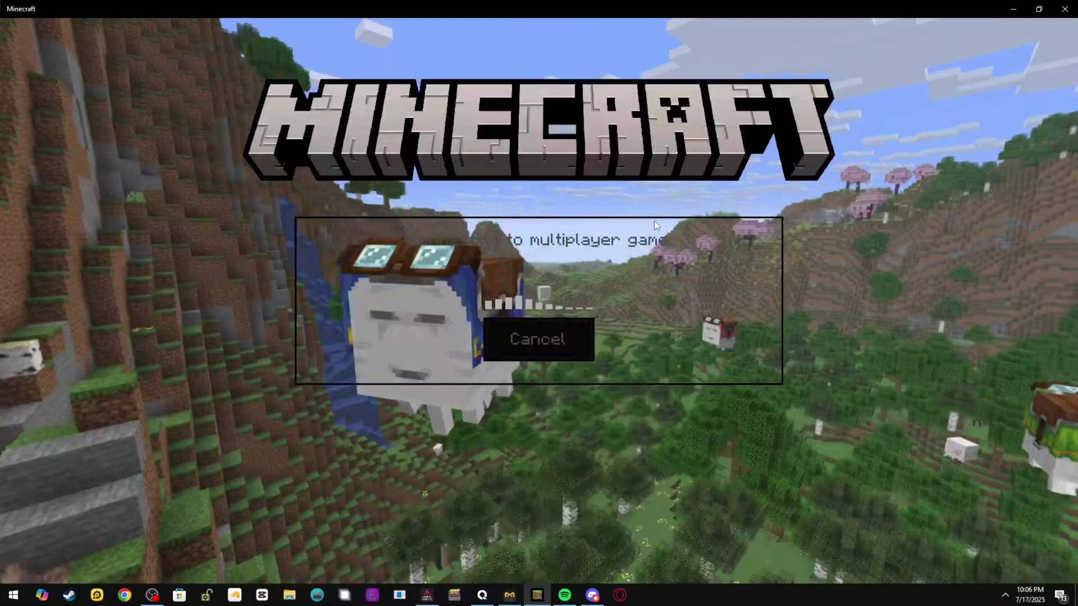
Walk around the zeqa lobby, swinging and switching between camera perspectives to check how the connection plays
{"action": "key", "text": "w"}
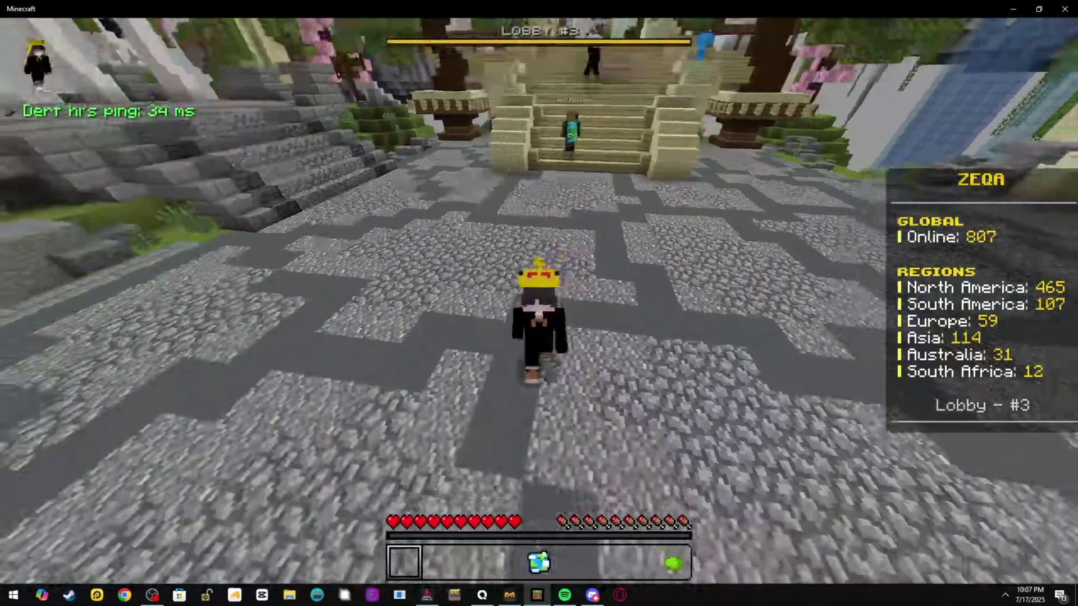
{"action": "key", "text": "w"}
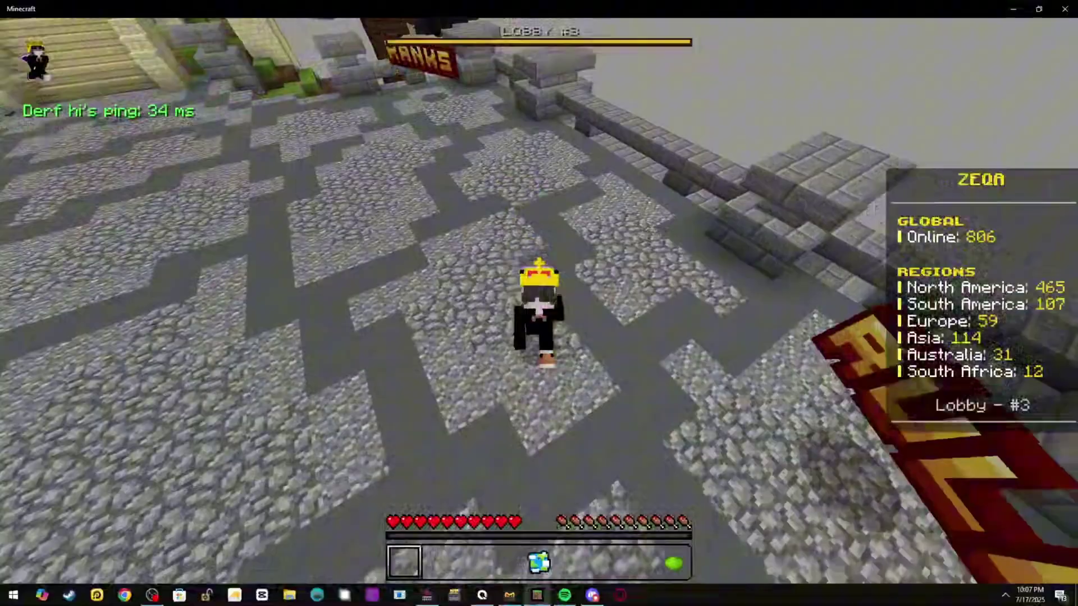
{"action": "key", "text": "F5"}
{"action": "key", "text": "F5"}
{"action": "left_click", "coordinate": [539, 303]}
{"action": "left_click", "coordinate": [539, 303]}
{"action": "key", "text": "w"}
{"action": "left_click", "coordinate": [539, 303]}
{"action": "left_click", "coordinate": [539, 303]}
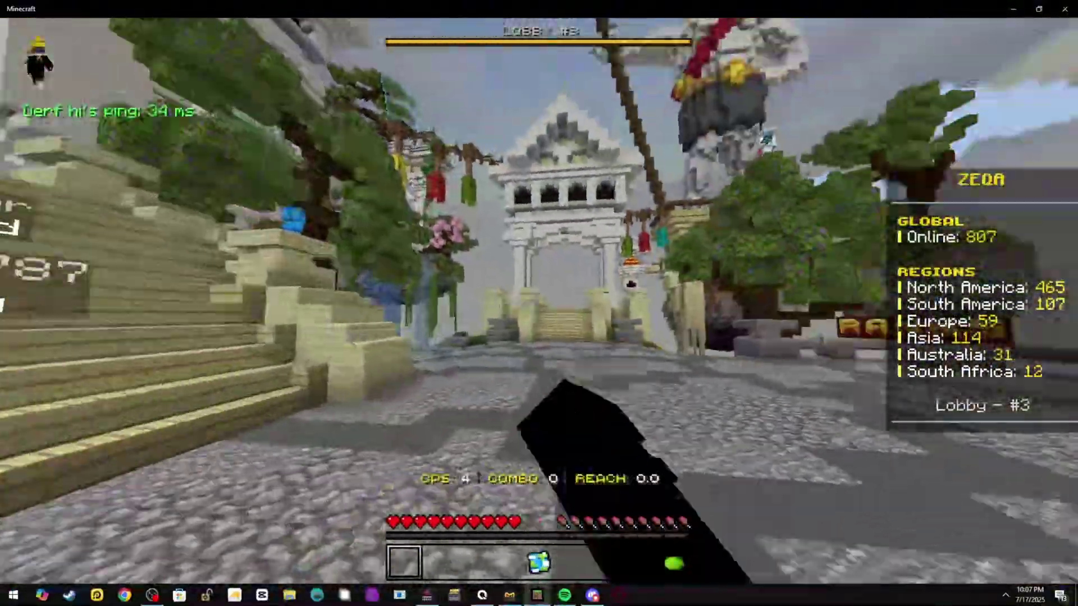
{"action": "key", "text": "F5"}
{"action": "left_click", "coordinate": [540, 303]}
{"action": "key", "text": "F5"}
{"action": "key", "text": "F5"}
{"action": "left_click", "coordinate": [539, 303]}
{"action": "left_click", "coordinate": [539, 303]}
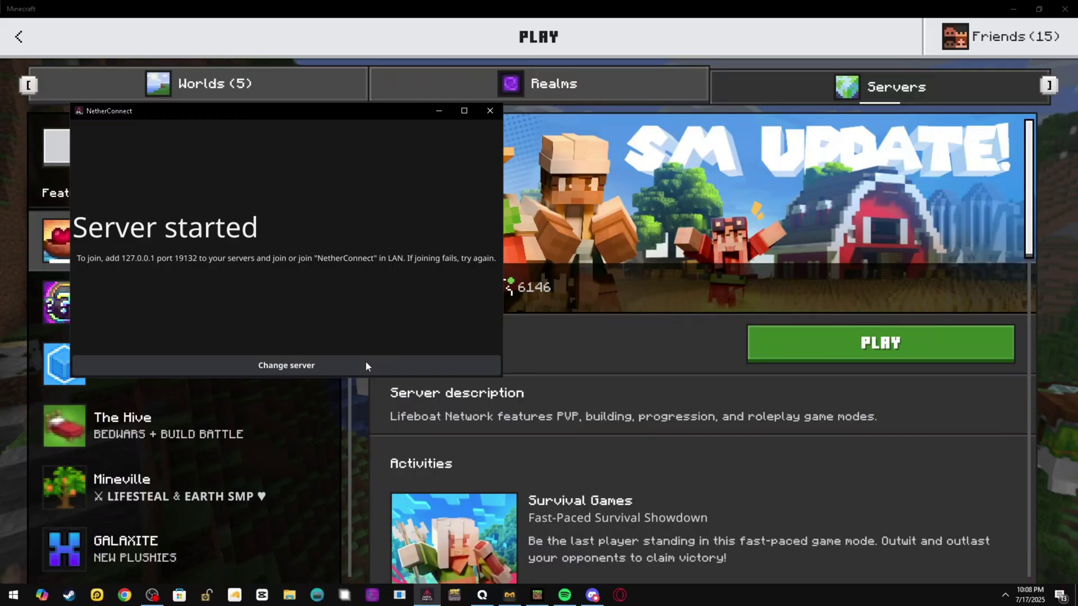
Change the NetherConnect server to divinity and join its LAN world from Minecraft's worlds list
{"action": "left_click", "coordinate": [306, 367]}
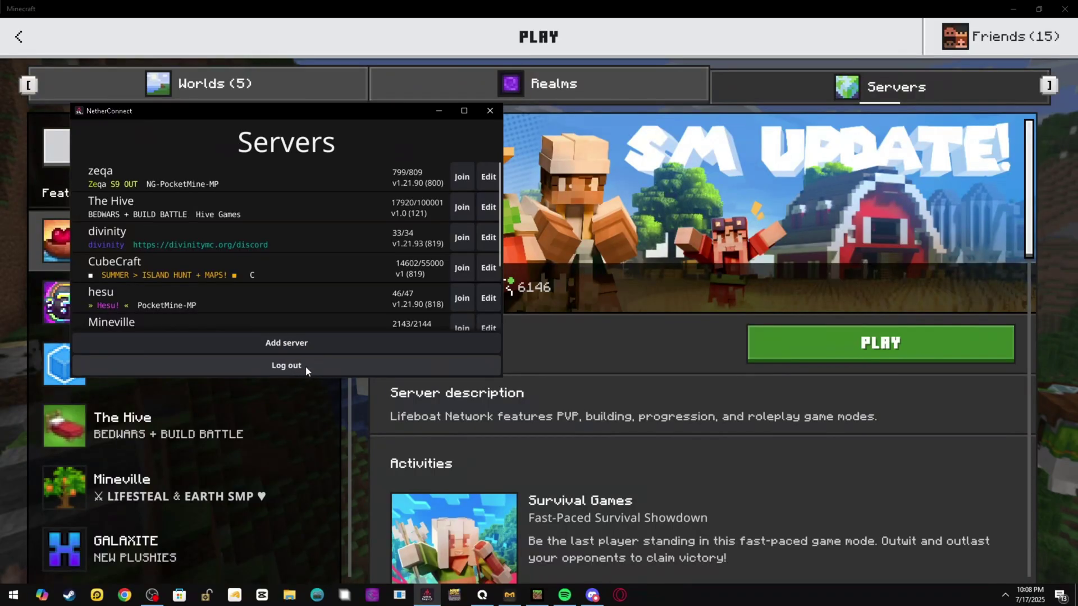
{"action": "left_click", "coordinate": [463, 240]}
{"action": "left_click", "coordinate": [646, 196]}
{"action": "scroll", "coordinate": [230, 315], "scroll_direction": "down", "scroll_amount": 5}
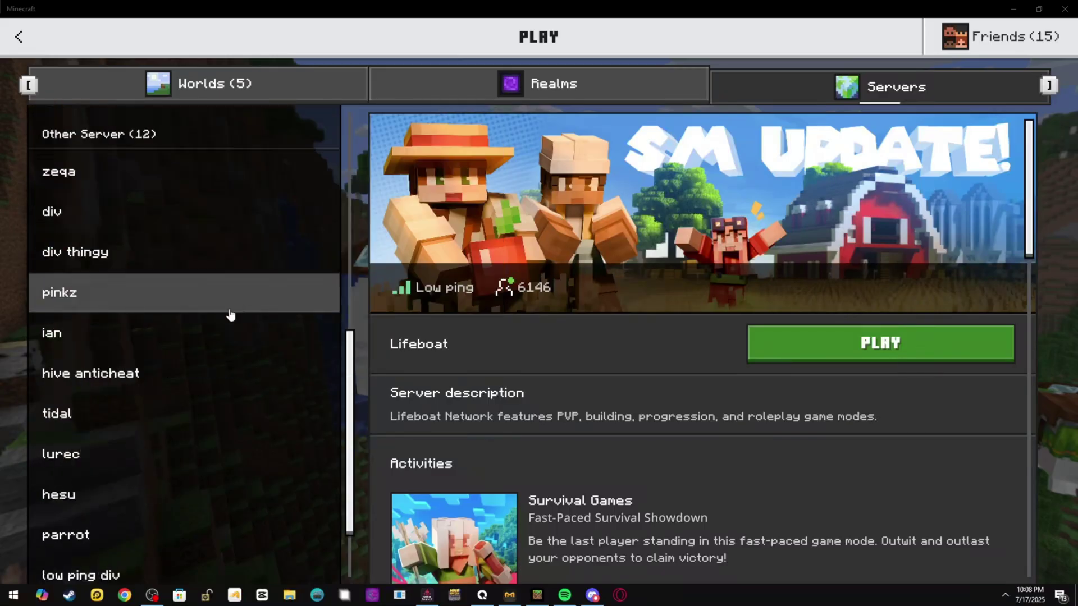
{"action": "left_click", "coordinate": [348, 95]}
{"action": "left_click", "coordinate": [707, 197]}
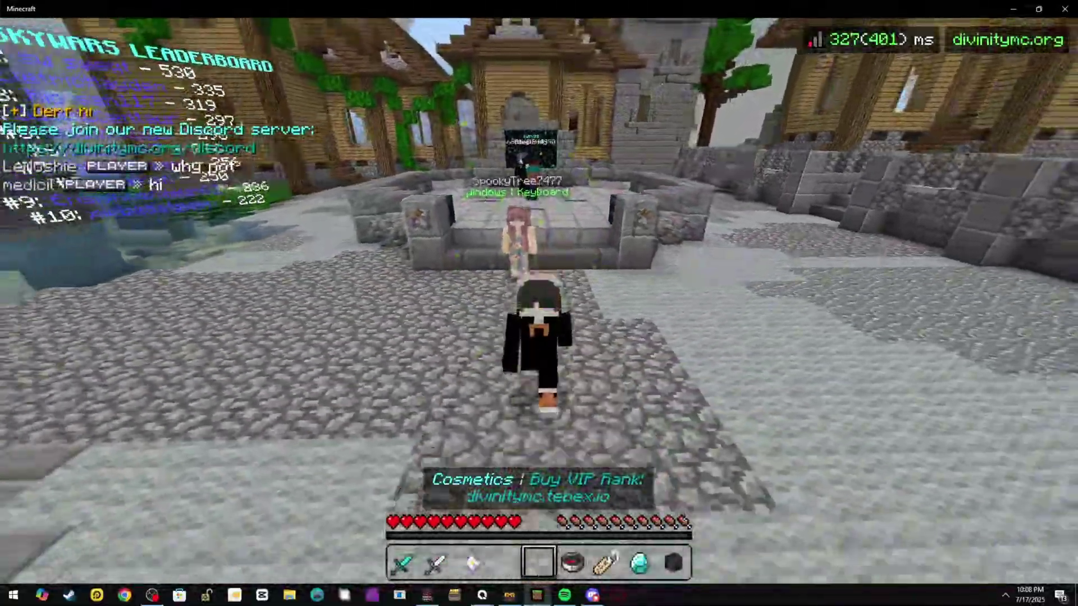
Walk around the divinity lobby, swinging and switching between third-person and first-person views to check how the connection plays
{"action": "key", "text": "w"}
{"action": "left_click", "coordinate": [539, 303]}
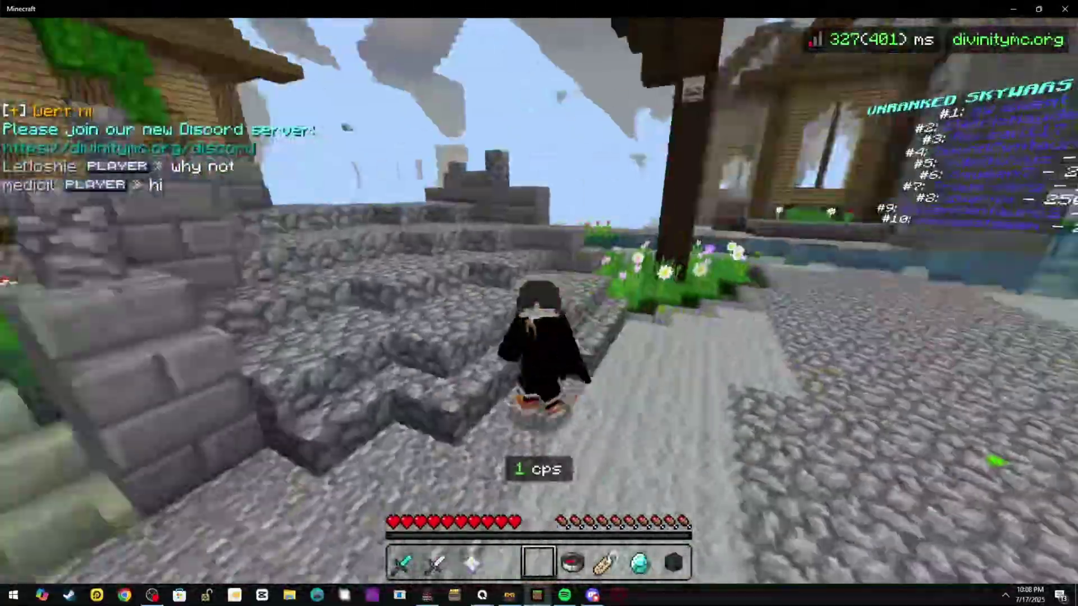
{"action": "left_click", "coordinate": [539, 303]}
{"action": "left_click", "coordinate": [539, 303]}
{"action": "key", "text": "w"}
{"action": "left_click", "coordinate": [539, 303]}
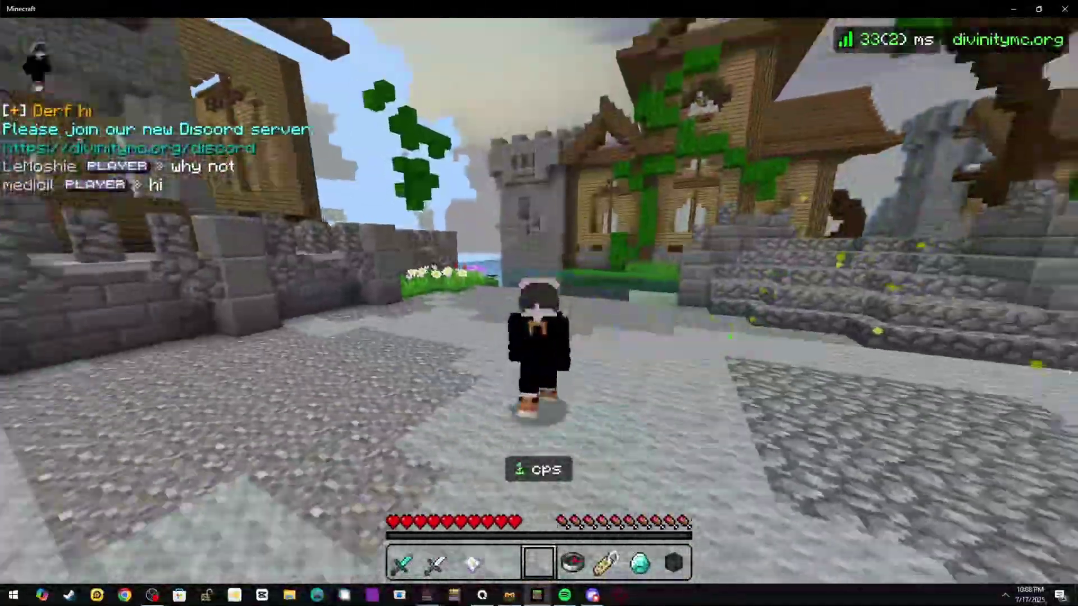
{"action": "left_click", "coordinate": [539, 303]}
{"action": "left_click", "coordinate": [539, 303]}
{"action": "left_click", "coordinate": [539, 303]}
{"action": "key", "text": "w"}
{"action": "left_click", "coordinate": [539, 303]}
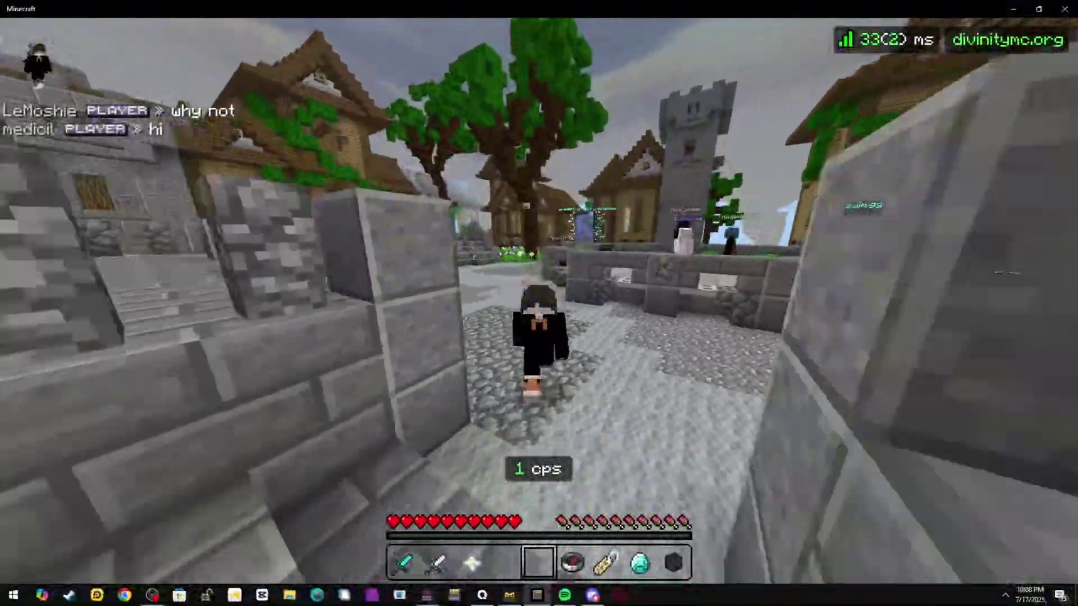
{"action": "left_click", "coordinate": [539, 303]}
{"action": "key", "text": "F5"}
{"action": "key", "text": "w"}
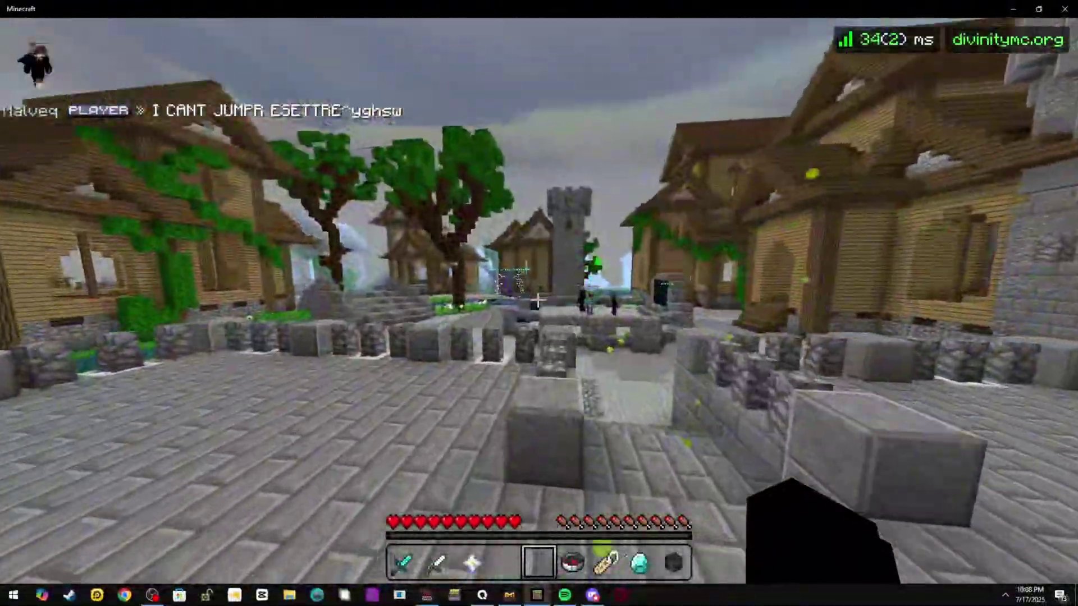
{"action": "key", "text": "w"}
{"action": "left_click", "coordinate": [538, 300]}
{"action": "left_click", "coordinate": [538, 301]}
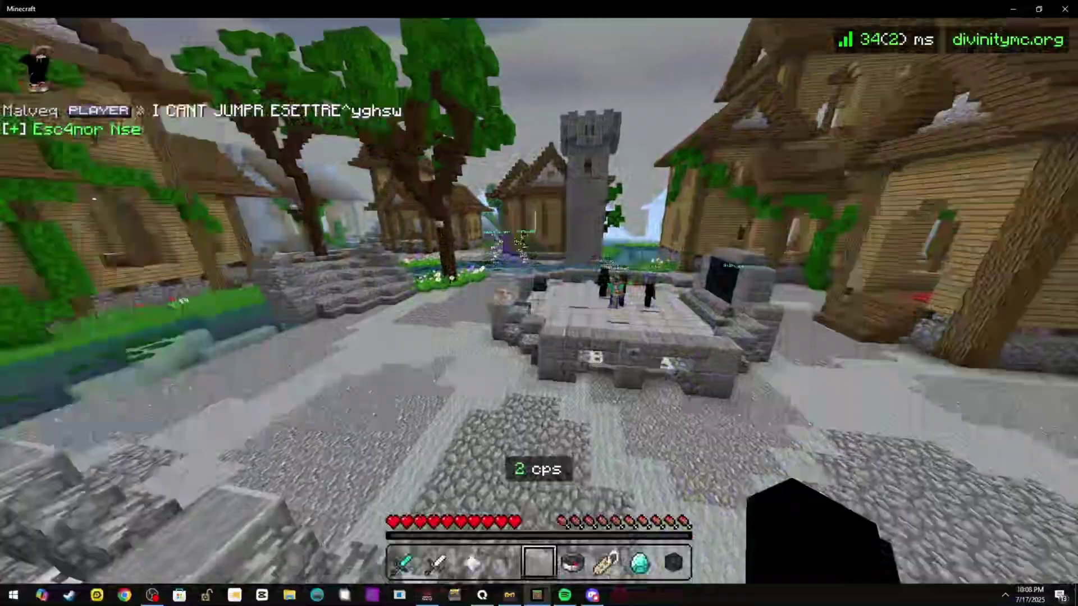
{"action": "left_click", "coordinate": [537, 300]}
{"action": "key", "text": "F5"}
{"action": "key", "text": "w"}
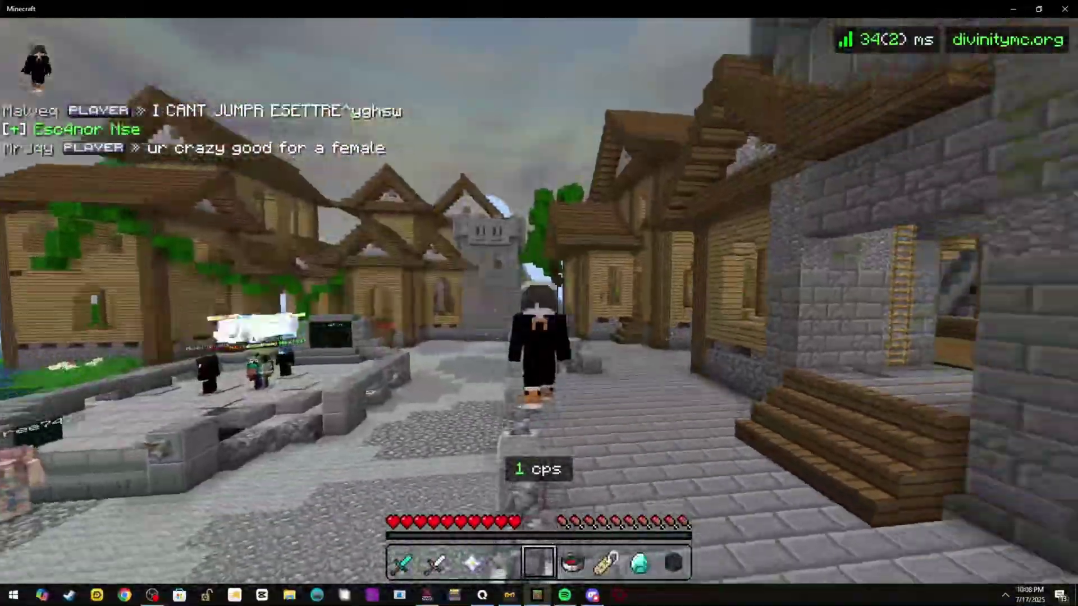
Run through the divinity lobby in third-person view and jump up over the village rooftops to check movement
{"action": "left_click", "coordinate": [539, 303]}
{"action": "left_click", "coordinate": [539, 303]}
{"action": "key", "text": "s"}
{"action": "left_click", "coordinate": [539, 303]}
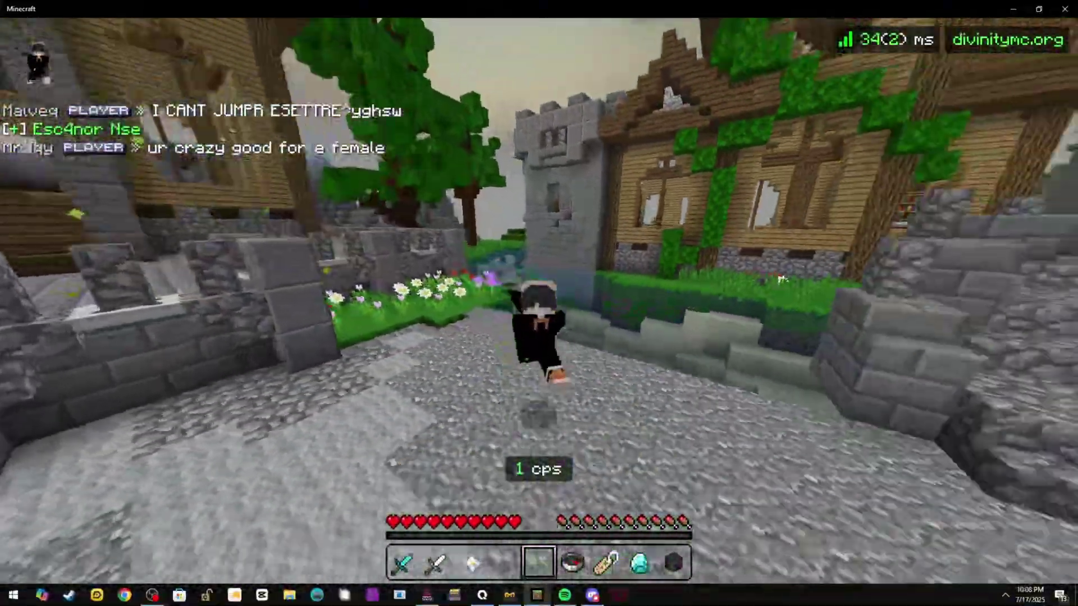
{"action": "left_click", "coordinate": [539, 303]}
{"action": "left_click", "coordinate": [539, 304]}
{"action": "key", "text": "w"}
{"action": "key", "text": "space"}
{"action": "left_click", "coordinate": [540, 303]}
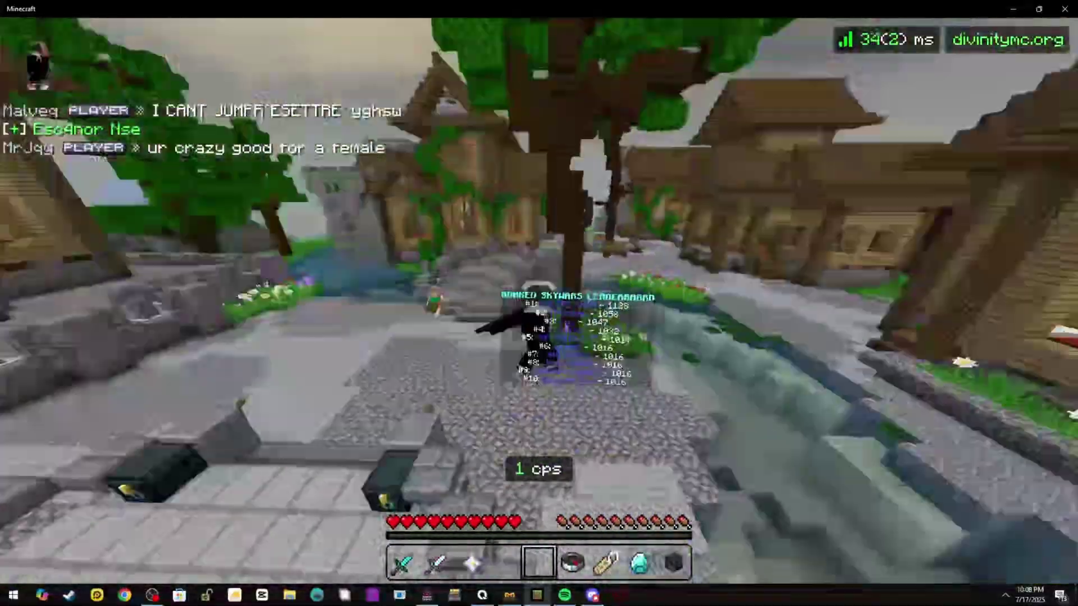
{"action": "left_click", "coordinate": [539, 303]}
{"action": "key", "text": "w"}
{"action": "left_click", "coordinate": [539, 303]}
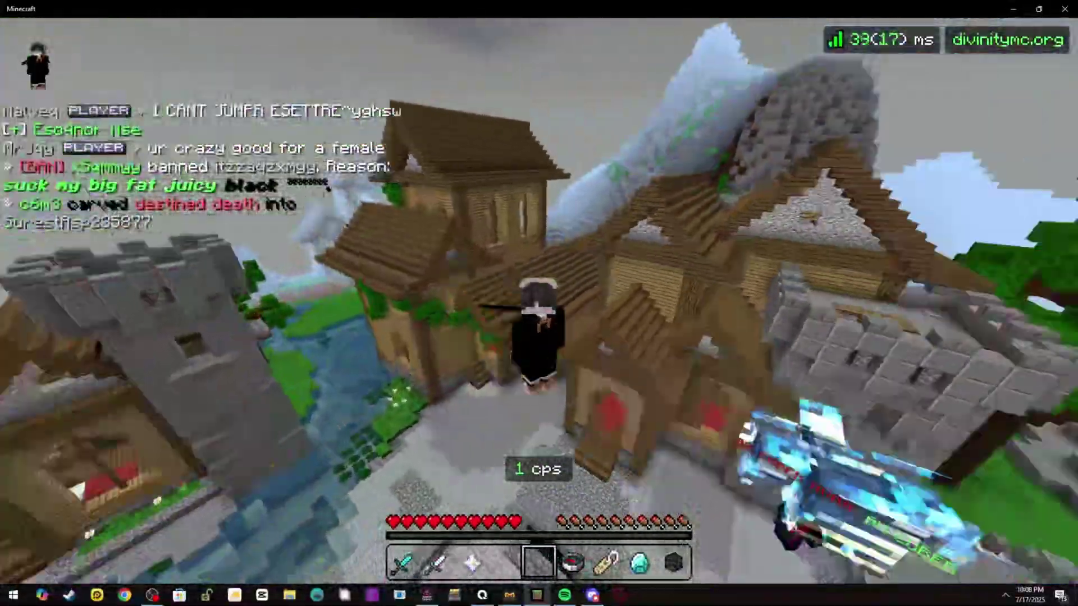
{"action": "left_click", "coordinate": [539, 304]}
{"action": "key", "text": "w"}
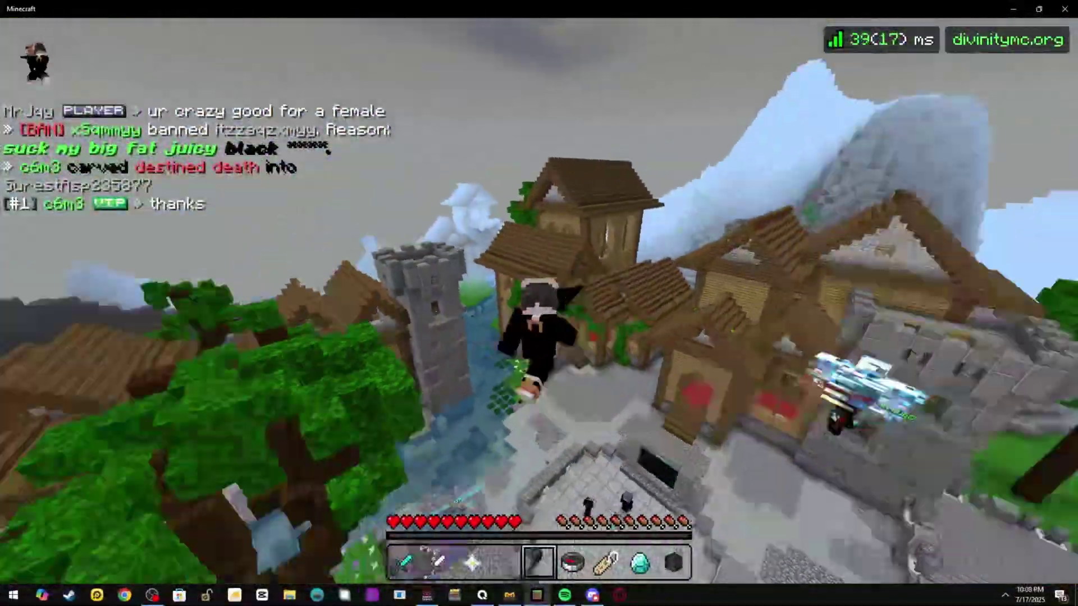
{"action": "key", "text": "w"}
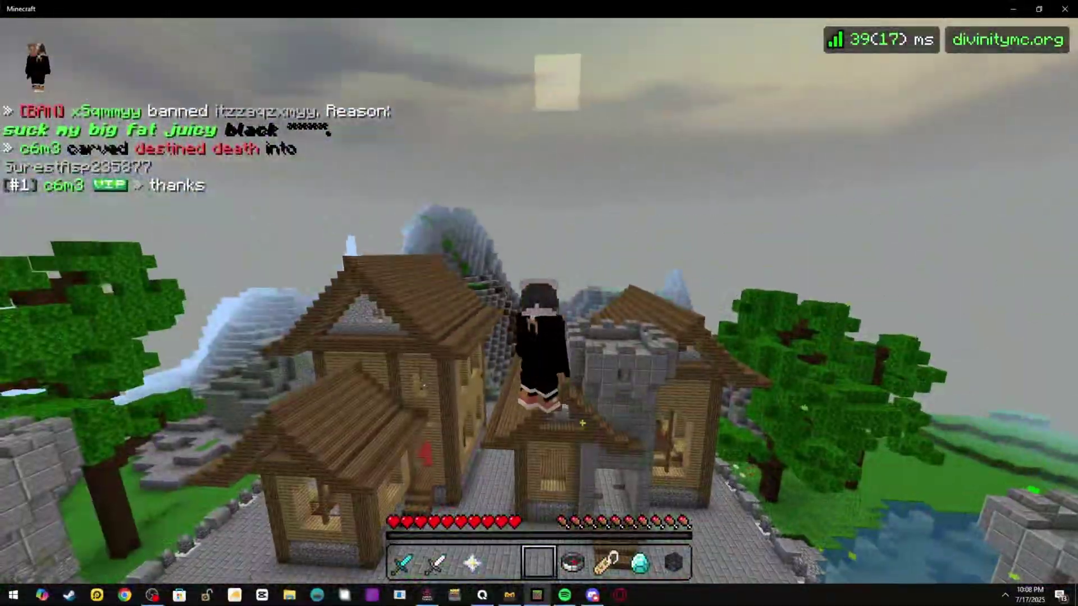